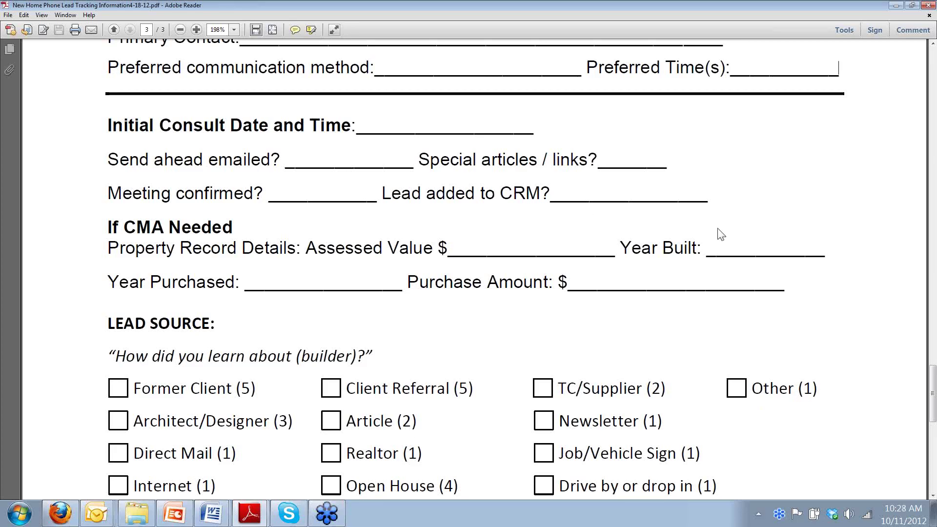
# Step: Review the New Home Lead Tracking Information form, from the consult and lead source sections back to its beginning
pyautogui.scroll(-5, 717, 239)
pyautogui.scroll(15, 714, 248)
pyautogui.scroll(17, 665, 256)
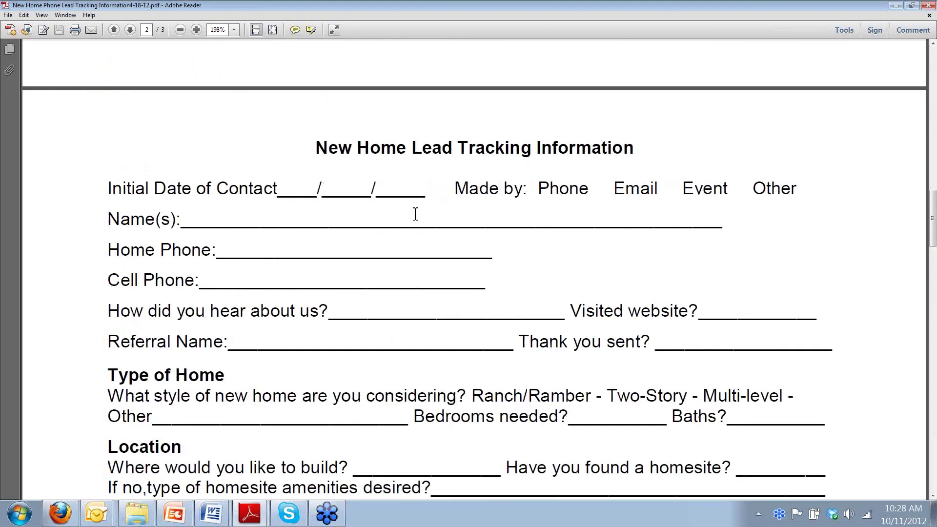
pyautogui.scroll(-3, 379, 396)
pyautogui.scroll(7, 377, 396)
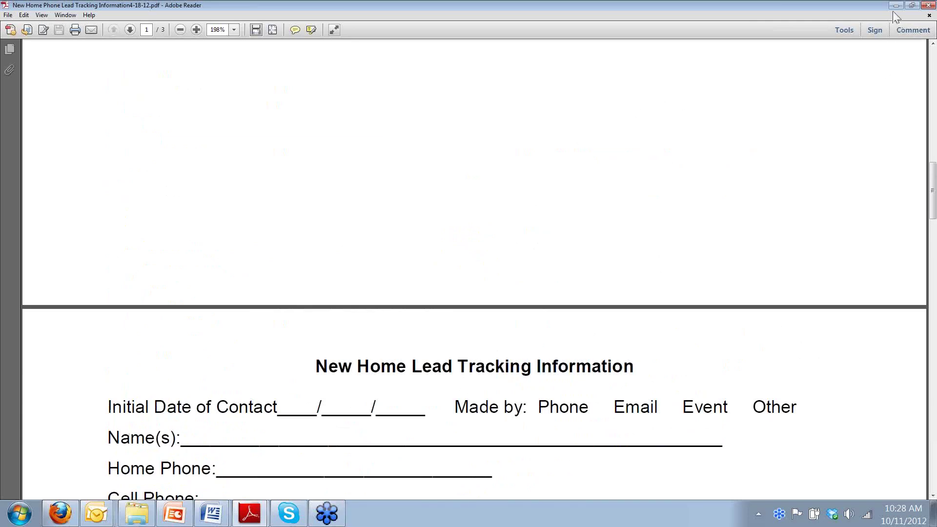
# Step: Put the PDF form away and switch to the Firefox window, enlarged to fill the screen
pyautogui.click(896, 5)
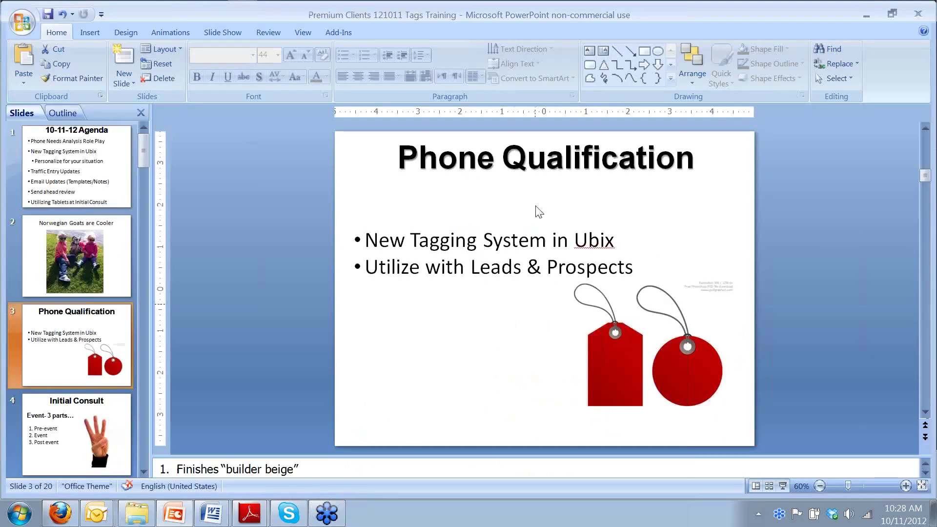
pyautogui.click(60, 513)
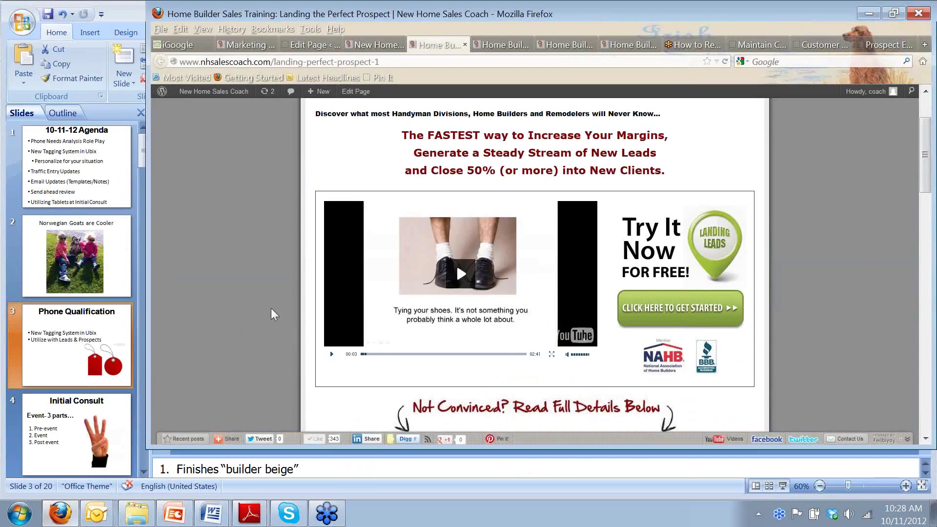
pyautogui.click(871, 14)
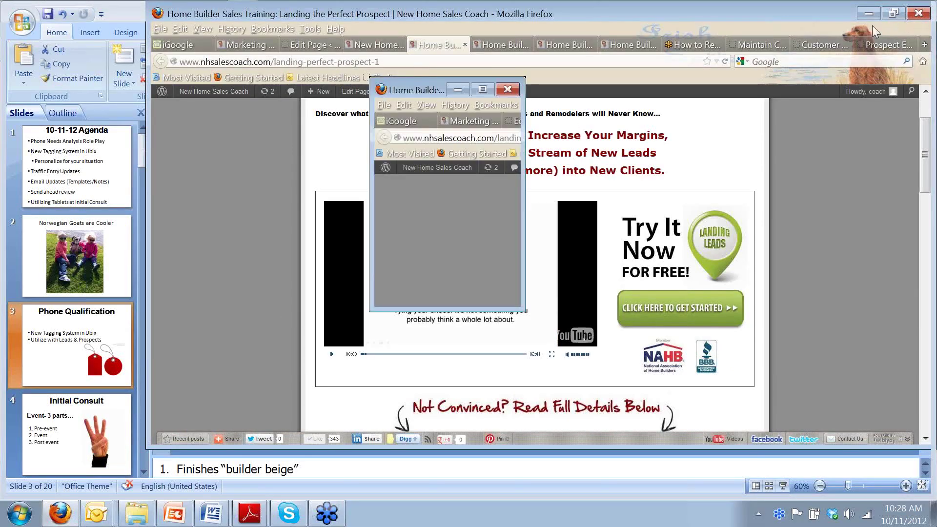
pyautogui.click(483, 89)
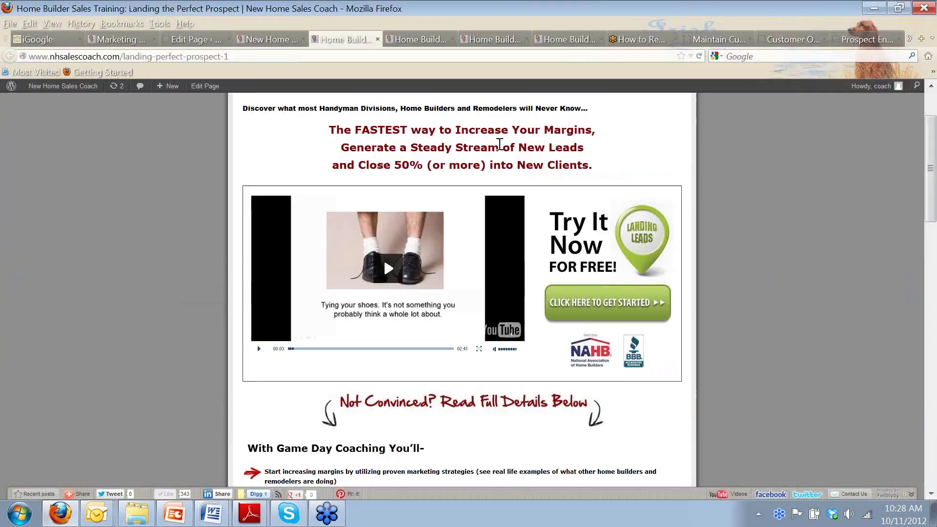
# Step: Look at the Ubix Prospect Entry page, then bring up the Customer One-On-One page
pyautogui.click(798, 40)
pyautogui.click(875, 38)
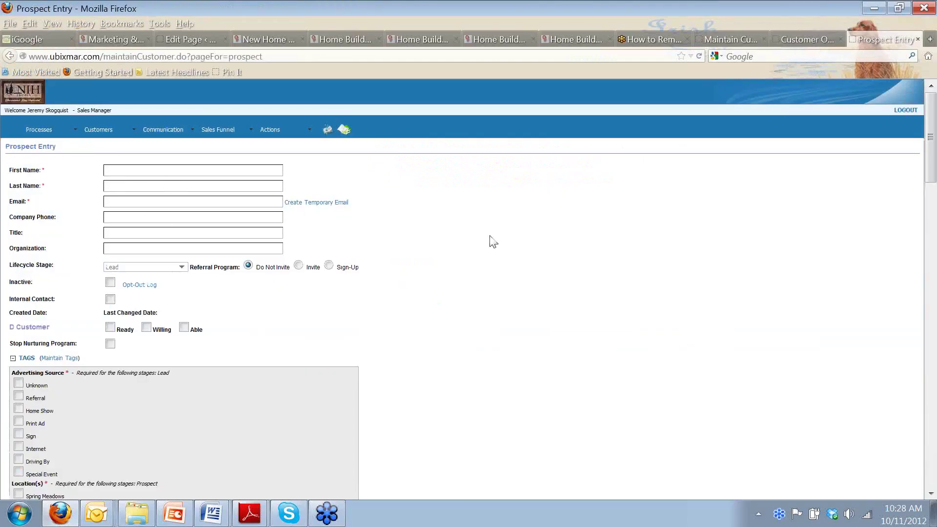
pyautogui.click(104, 137)
pyautogui.click(821, 40)
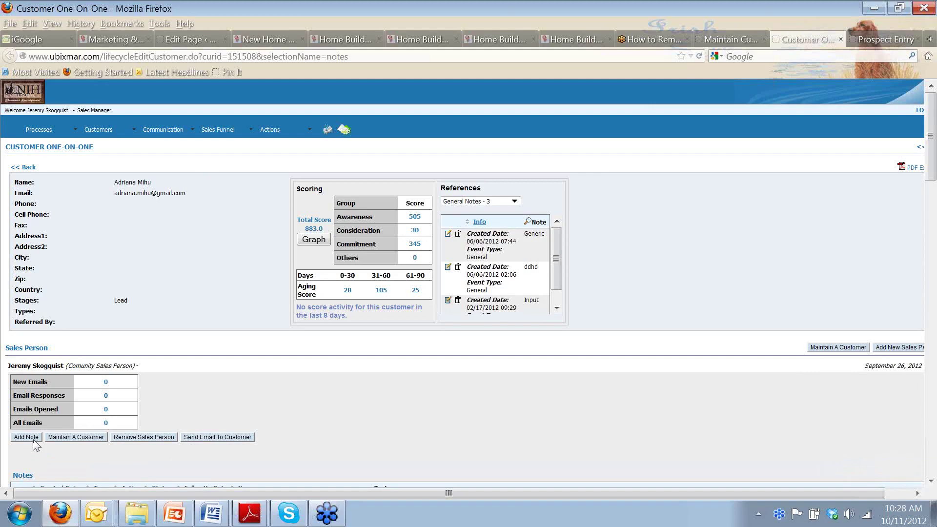
# Step: Open the customer's record for editing in a full-screen window and check its additional contact options
pyautogui.click(62, 437)
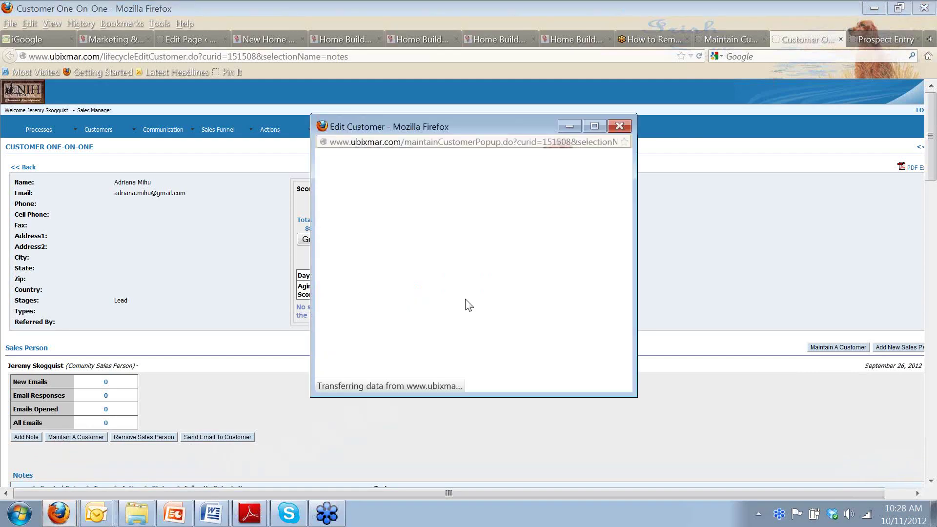
pyautogui.click(595, 129)
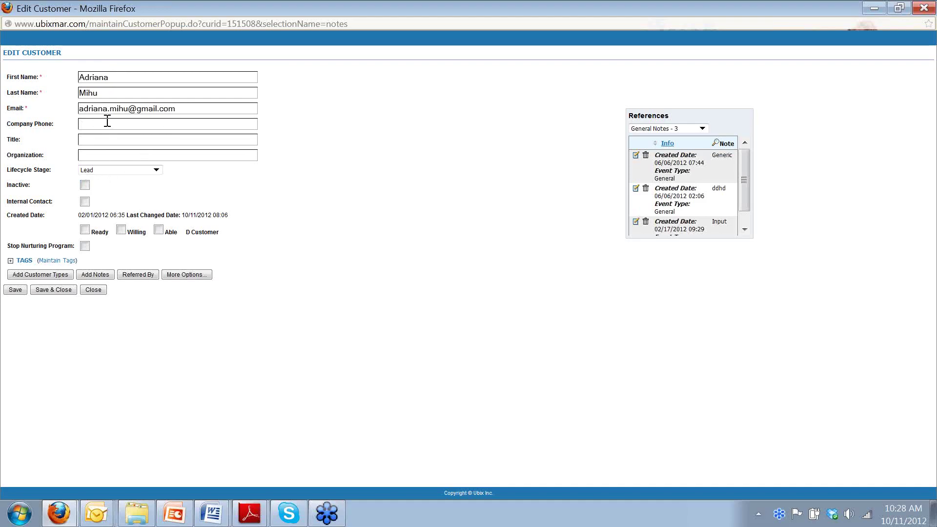
pyautogui.click(188, 274)
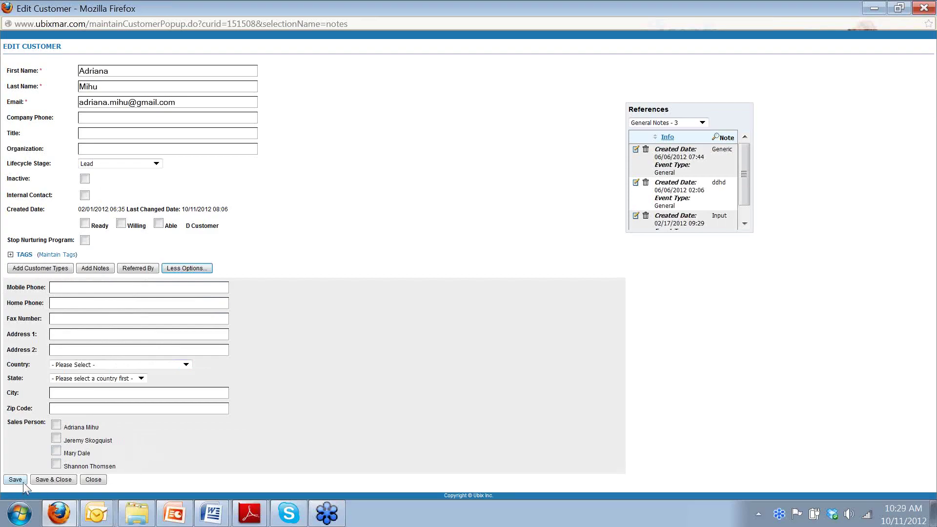
pyautogui.click(201, 268)
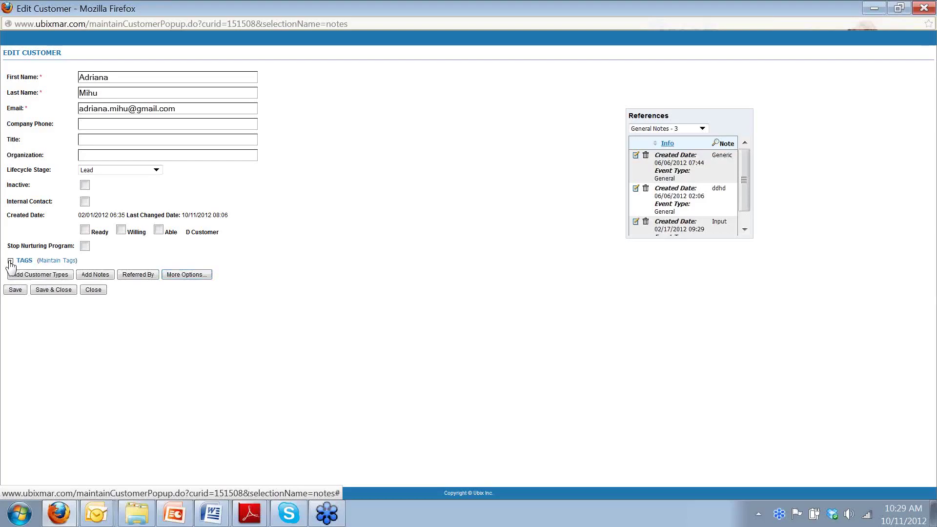
# Step: Expand the customer's tags and mark the customer as Ready and Willing
pyautogui.click(11, 263)
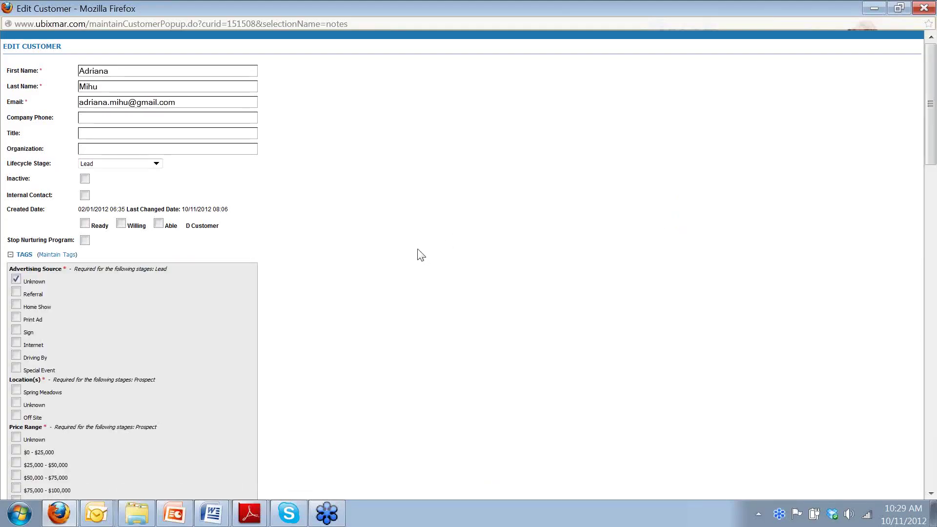
pyautogui.scroll(-1, 421, 255)
pyautogui.scroll(1, 422, 255)
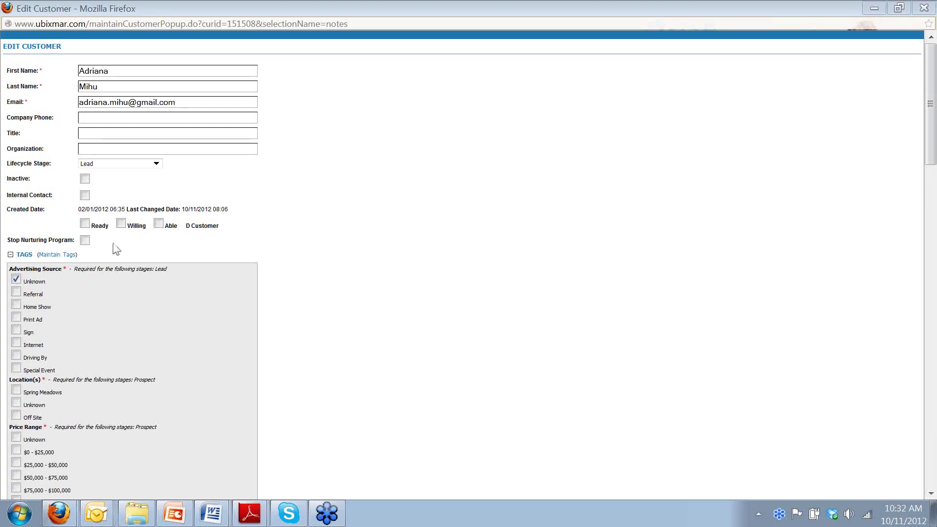
pyautogui.click(86, 224)
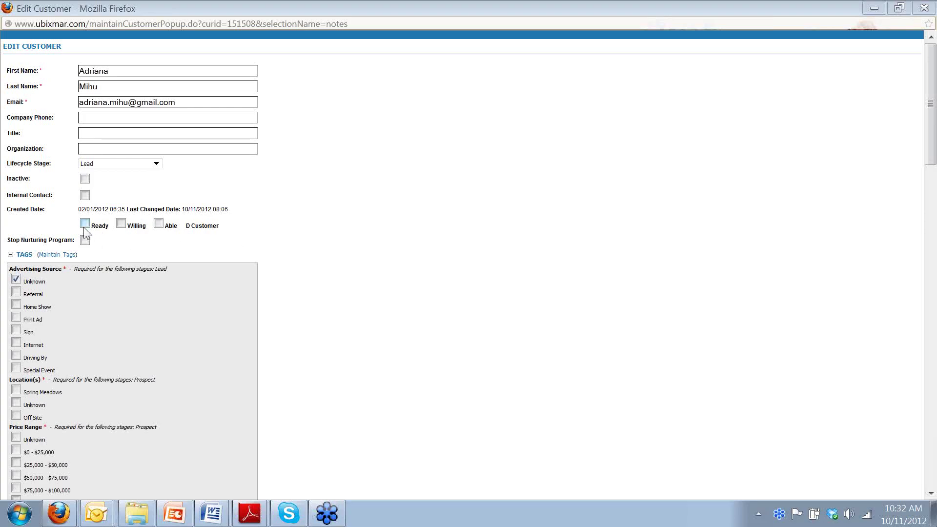
pyautogui.click(121, 223)
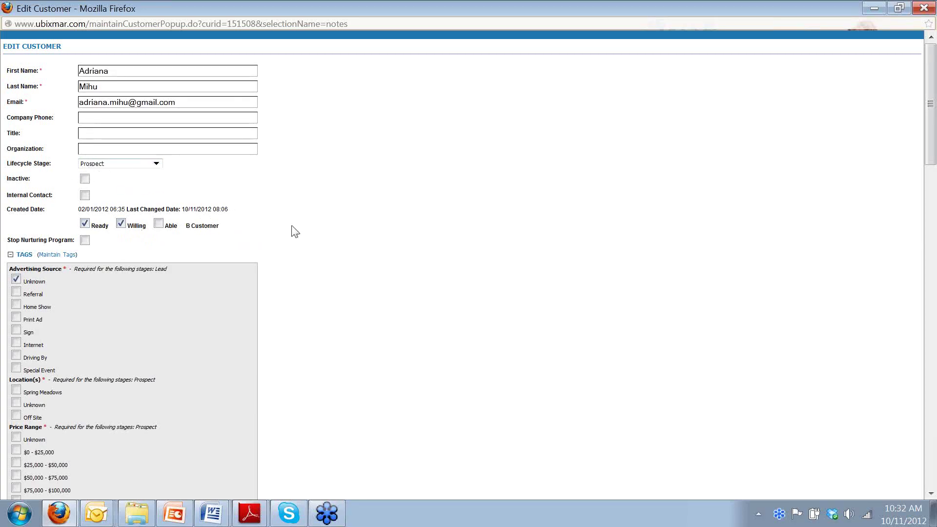
# Step: Change the advertising source tag from Unknown to Internet and tag the location as Spring Meadows
pyautogui.scroll(-5, 348, 240)
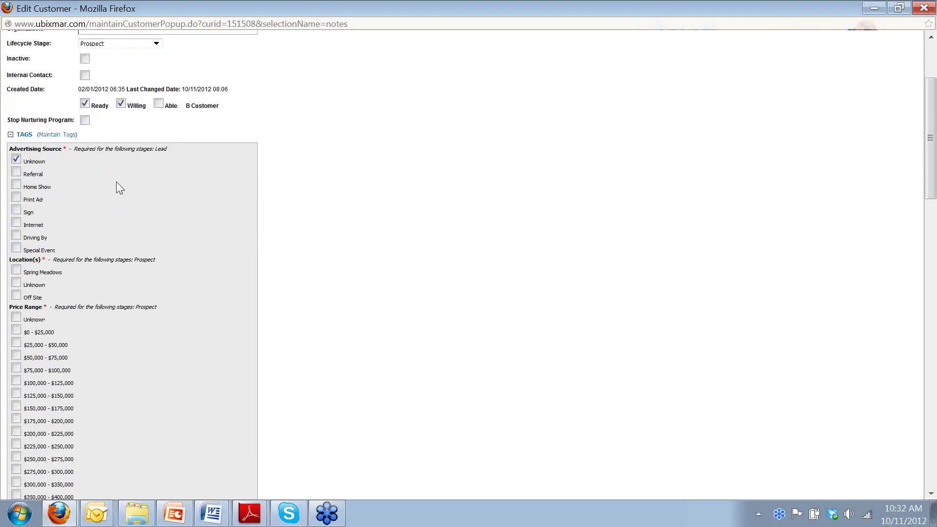
pyautogui.click(15, 161)
pyautogui.click(17, 223)
pyautogui.scroll(-2, 194, 266)
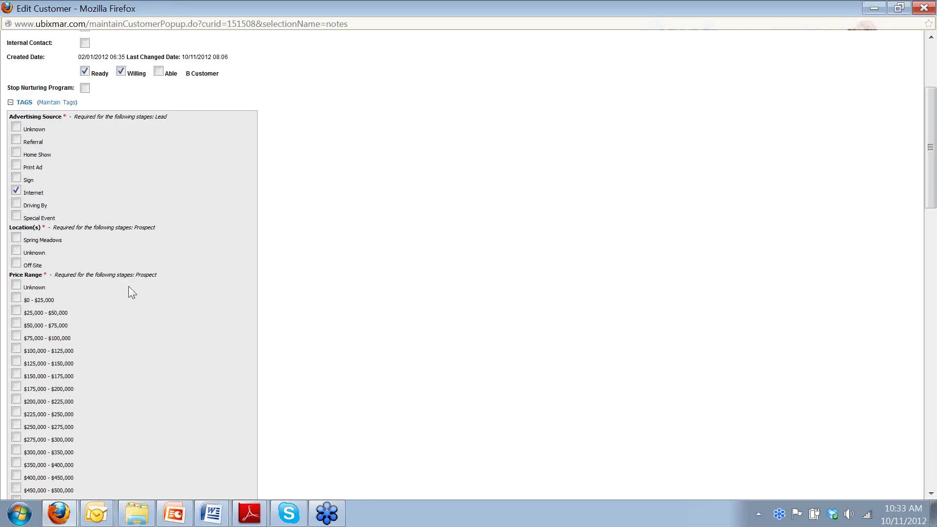
pyautogui.click(16, 238)
# Step: Tag the price ranges $200,000 - $225,000 and $225,000 - $250,000
pyautogui.scroll(-3, 99, 306)
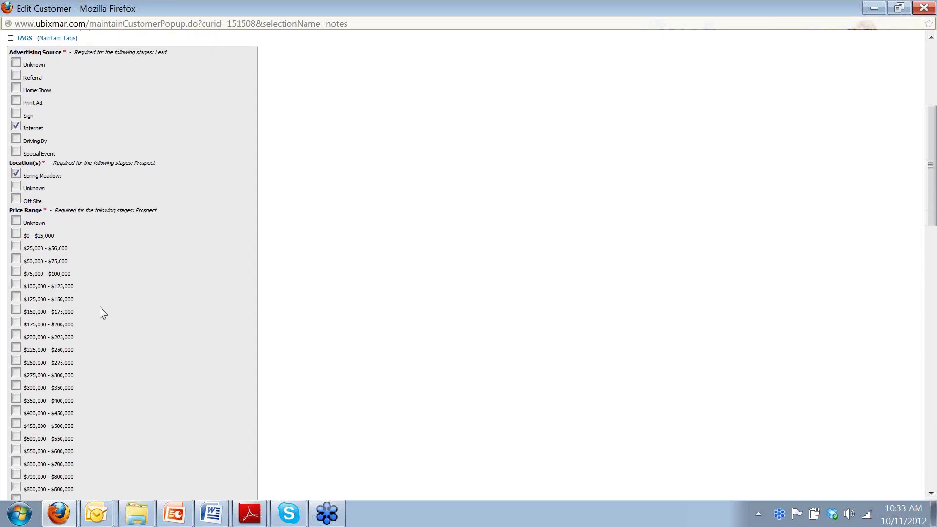
pyautogui.scroll(-1, 100, 307)
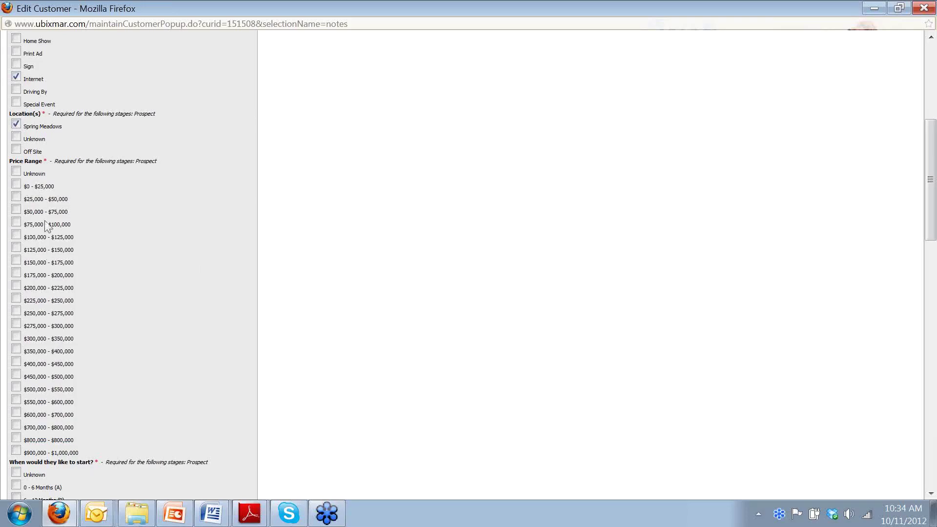
pyautogui.click(17, 287)
pyautogui.click(17, 299)
# Step: Tag the desired start as 0 - 6 Months (A) and the primary reason for moving as Job Transfer
pyautogui.scroll(-5, 226, 396)
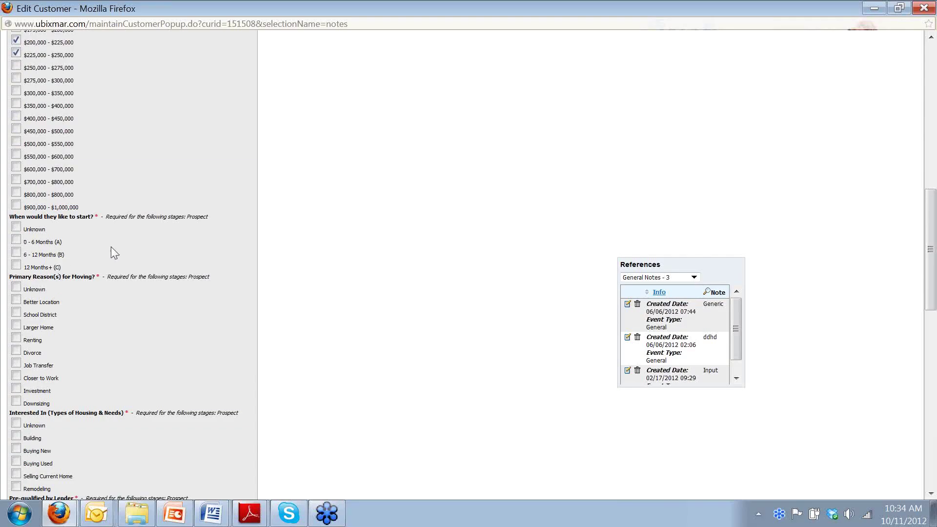
pyautogui.click(16, 239)
pyautogui.moveTo(62, 242); pyautogui.dragTo(55, 242)
pyautogui.click(100, 312)
pyautogui.scroll(-2, 74, 329)
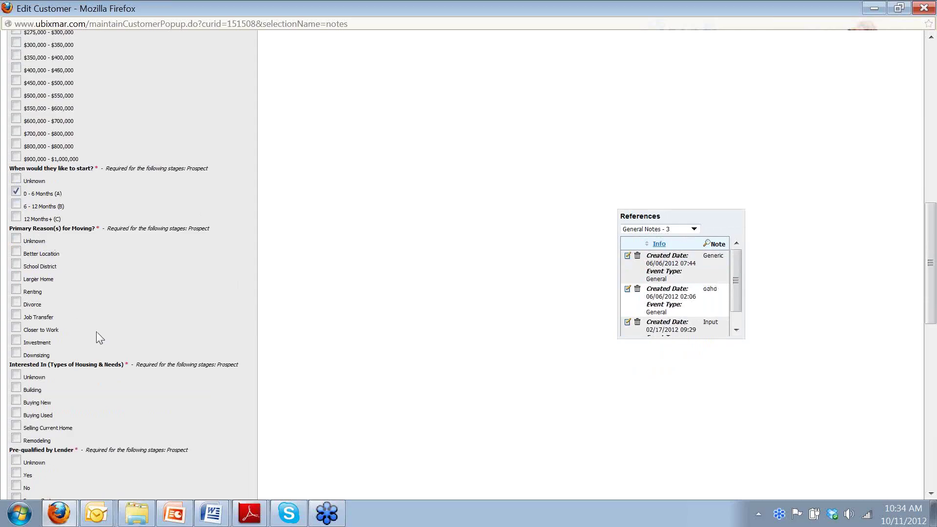
pyautogui.click(16, 315)
# Step: Tag the customer's housing interests as Building, Buying New, Buying Used and Selling Current Home
pyautogui.scroll(-3, 132, 350)
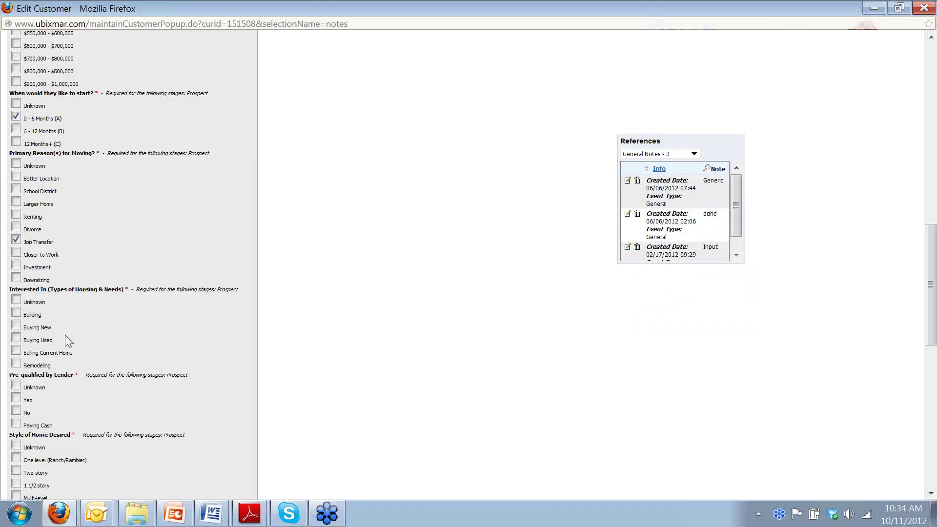
pyautogui.click(17, 314)
pyautogui.click(15, 326)
pyautogui.click(15, 339)
pyautogui.click(15, 351)
# Step: Set lender pre-qualification to No and the desired home style to One level (Ranch/Rambler)
pyautogui.scroll(-3, 219, 366)
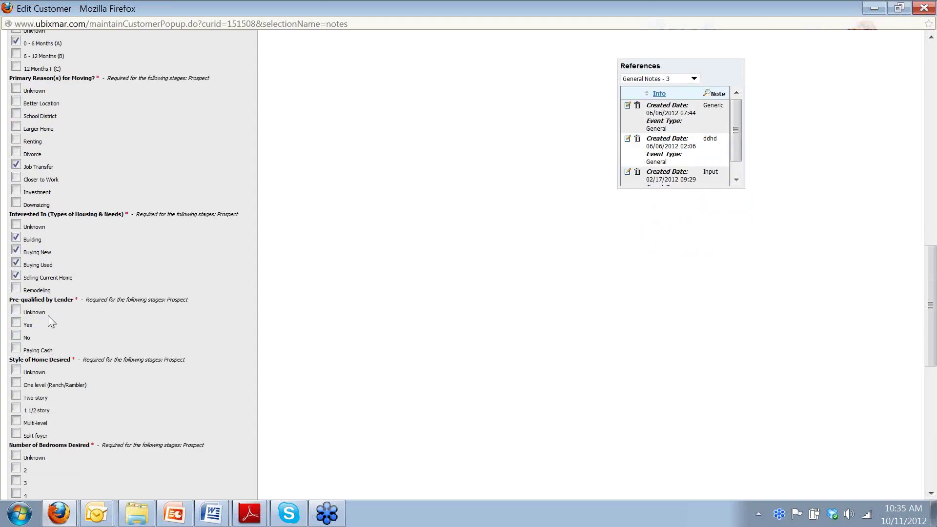
pyautogui.click(17, 336)
pyautogui.scroll(-3, 192, 356)
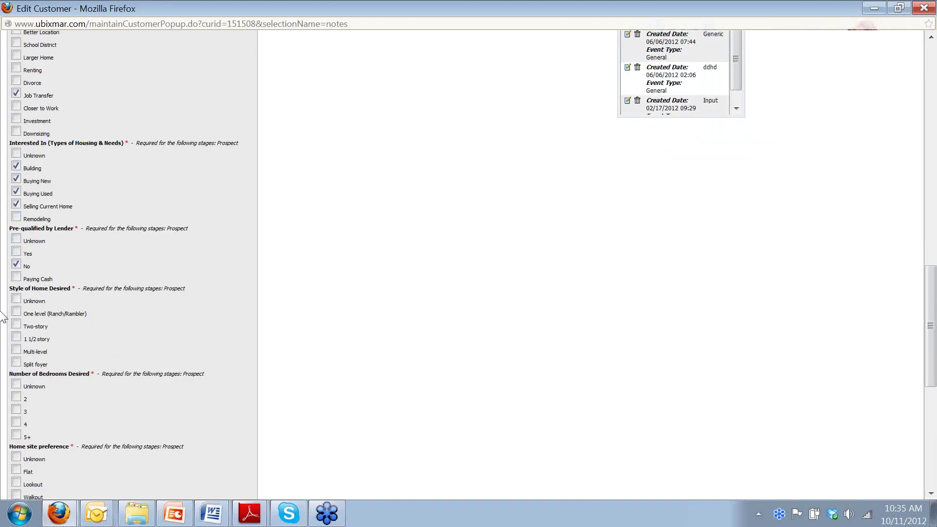
pyautogui.click(25, 315)
# Step: Tag the number of bedrooms desired as 4 only, leaving Unknown unselected
pyautogui.scroll(-3, 180, 379)
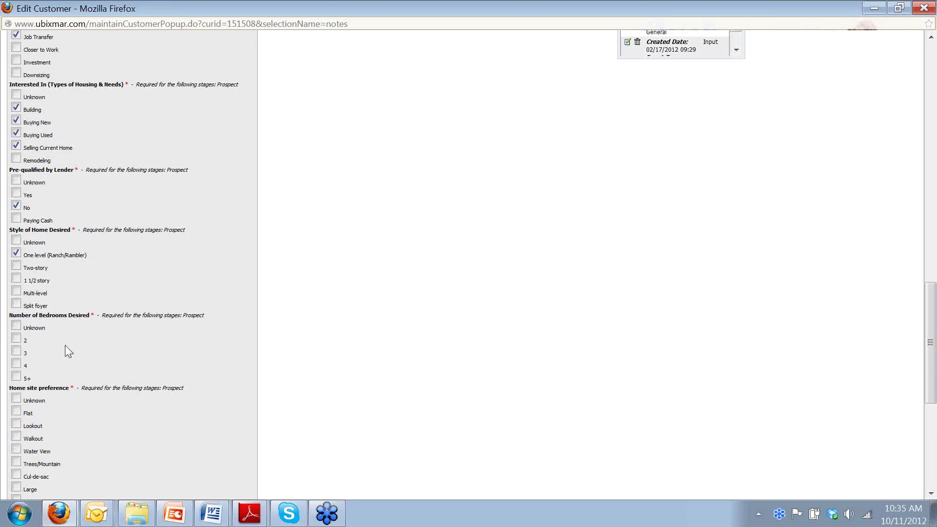
pyautogui.click(16, 364)
pyautogui.click(16, 364)
pyautogui.click(16, 326)
pyautogui.click(16, 364)
pyautogui.click(16, 326)
# Step: Tag the home site preferences Walkout and Large
pyautogui.scroll(-4, 120, 377)
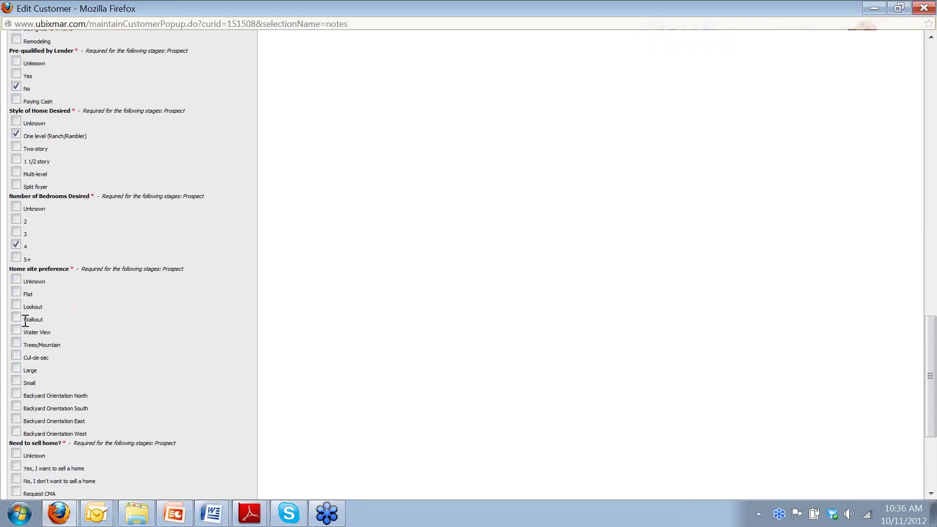
pyautogui.click(16, 318)
pyautogui.click(16, 369)
# Step: For the need to sell a home, tag Yes, I want to sell a home and Request CMA
pyautogui.scroll(-3, 313, 386)
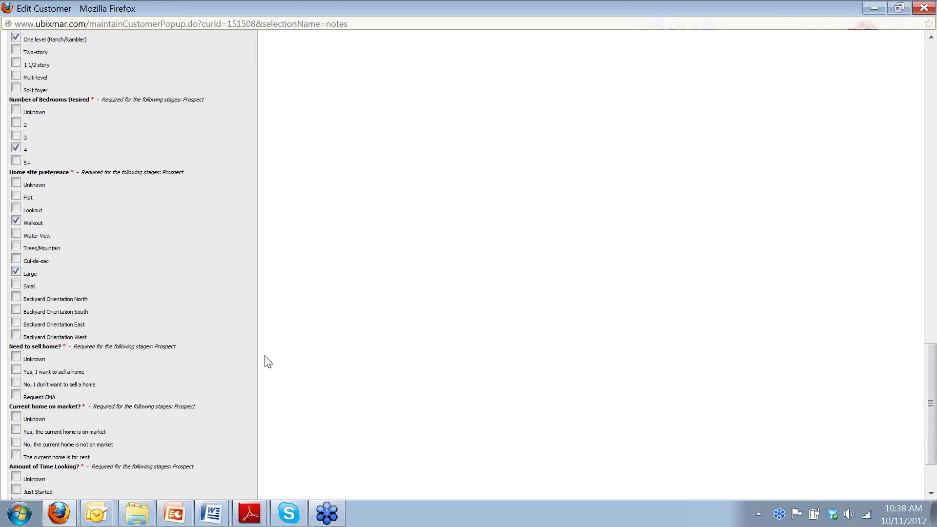
pyautogui.scroll(-1, 264, 361)
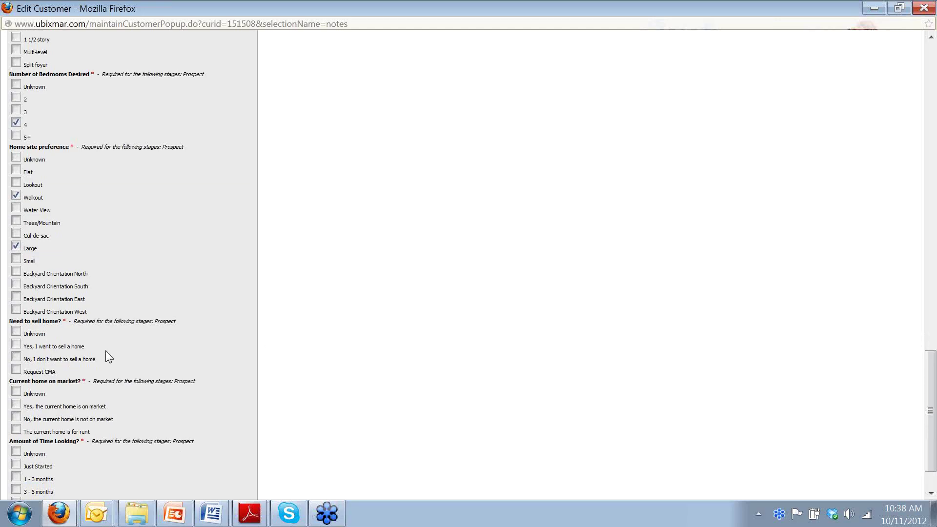
pyautogui.click(15, 345)
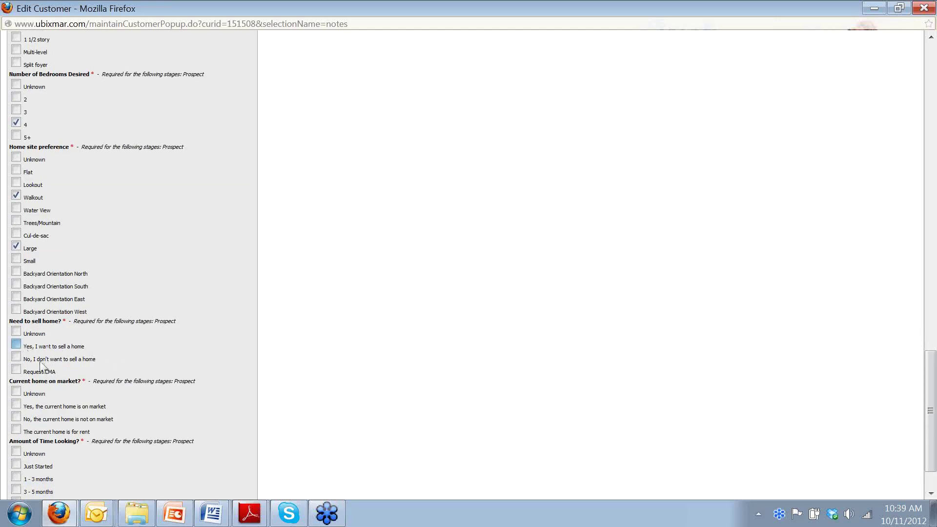
pyautogui.click(16, 370)
# Step: Tag the current home as not on market and the time looking as 3 - 5 months, and save the customer record
pyautogui.scroll(-2, 304, 371)
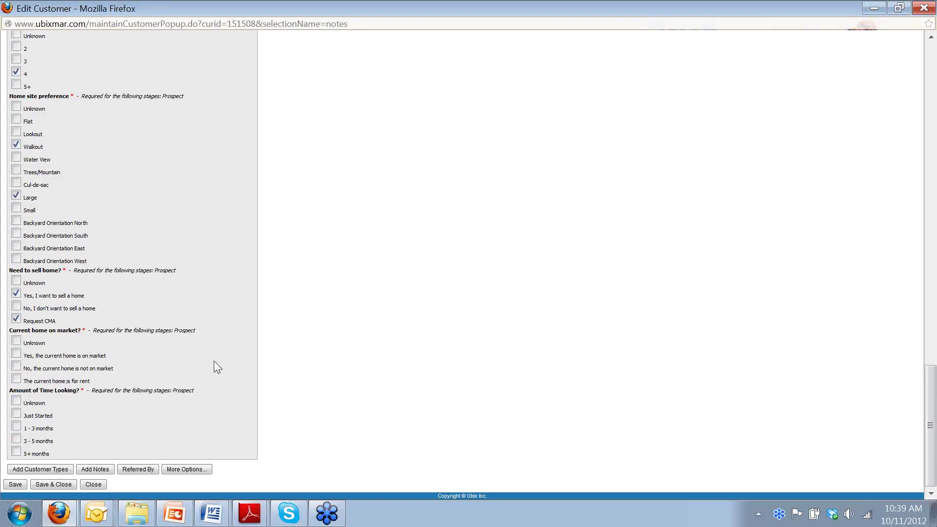
pyautogui.click(16, 366)
pyautogui.click(16, 439)
pyautogui.click(15, 485)
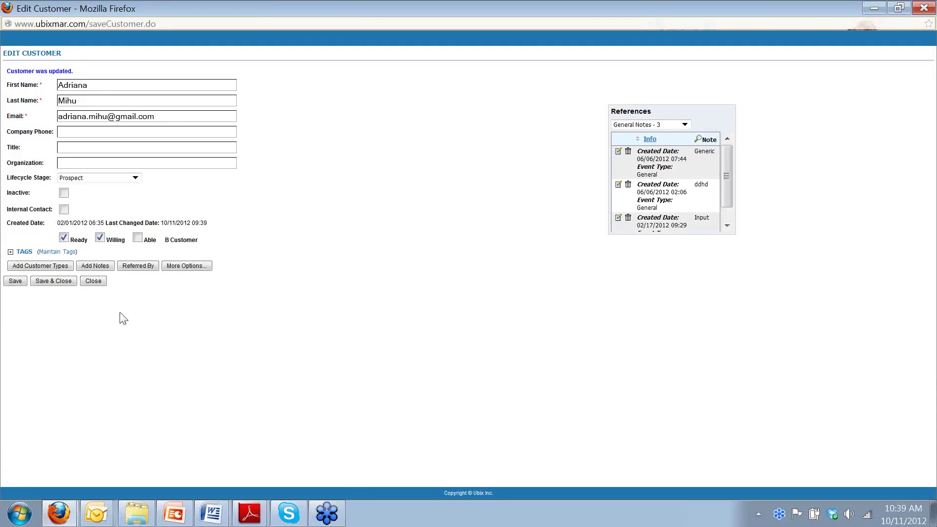
pyautogui.click(93, 269)
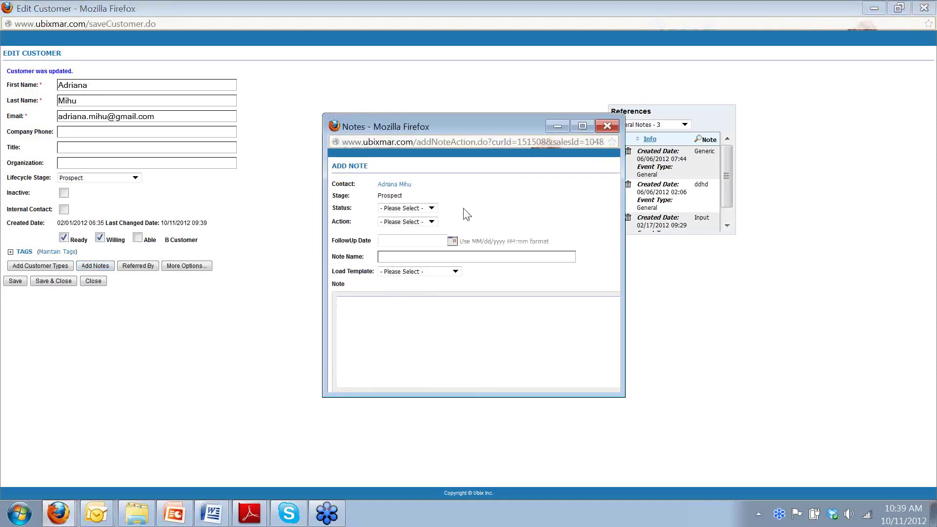
pyautogui.click(432, 208)
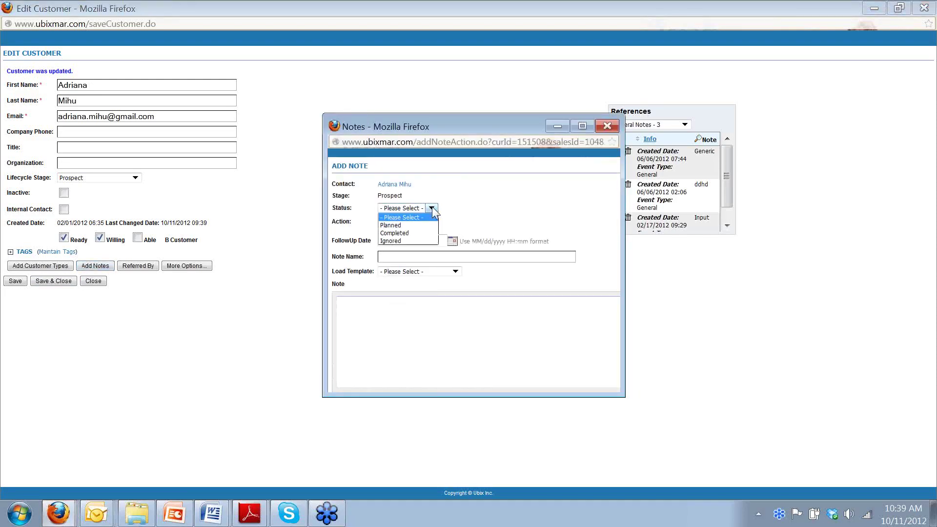
pyautogui.click(403, 233)
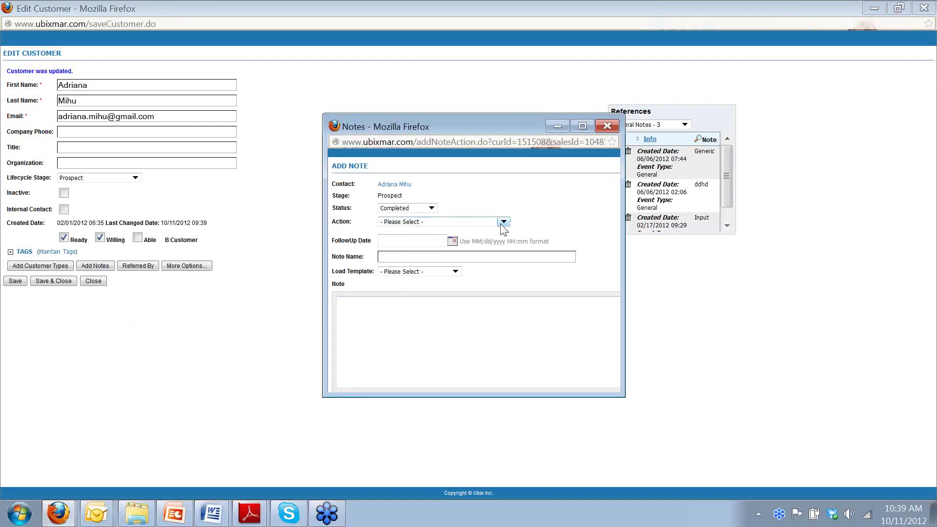
pyautogui.click(503, 223)
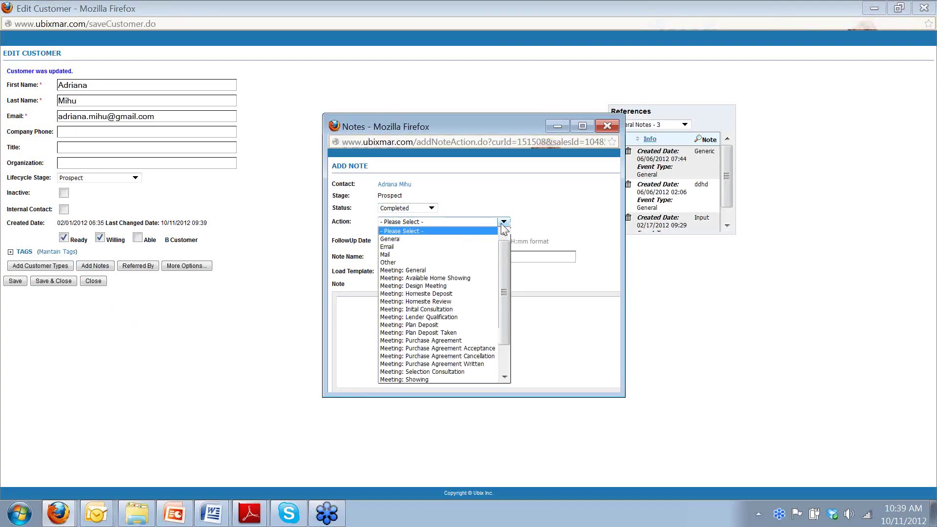
pyautogui.click(442, 262)
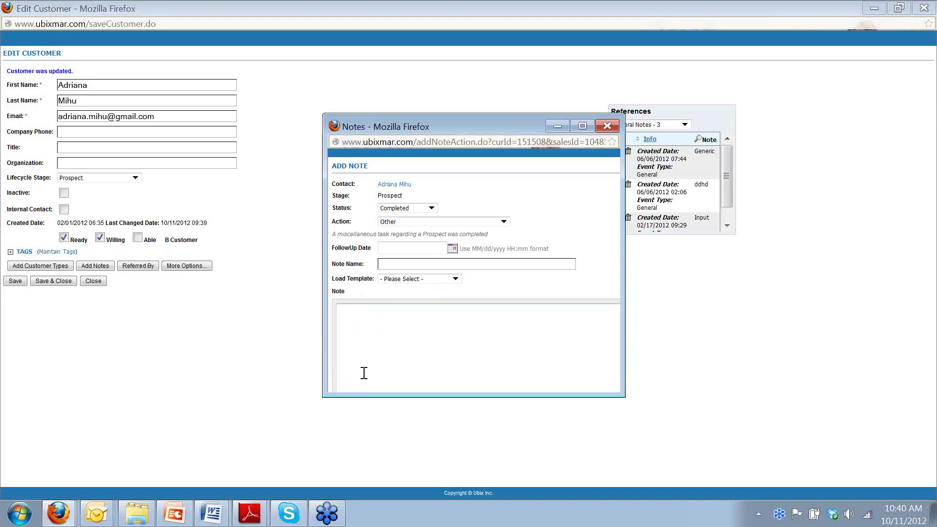
pyautogui.moveTo(516, 124); pyautogui.dragTo(444, 79)
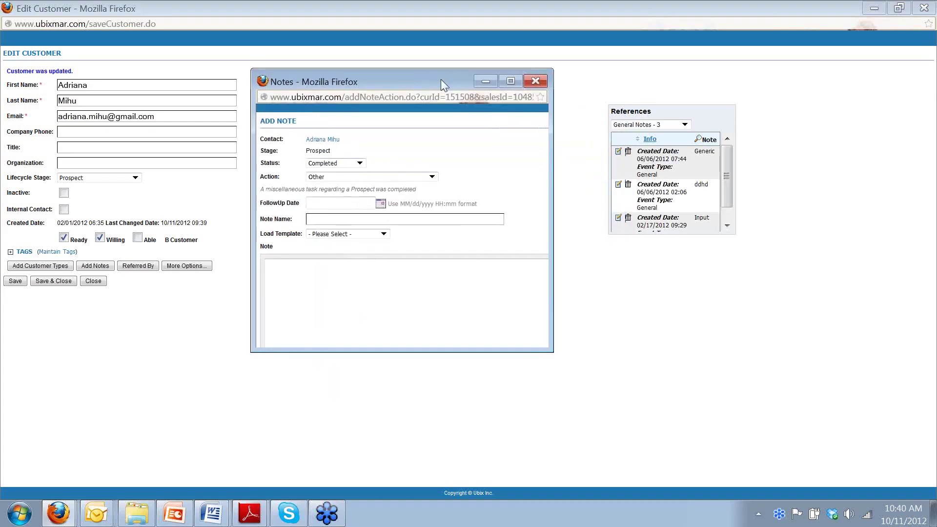
pyautogui.click(359, 164)
pyautogui.click(360, 165)
pyautogui.click(536, 81)
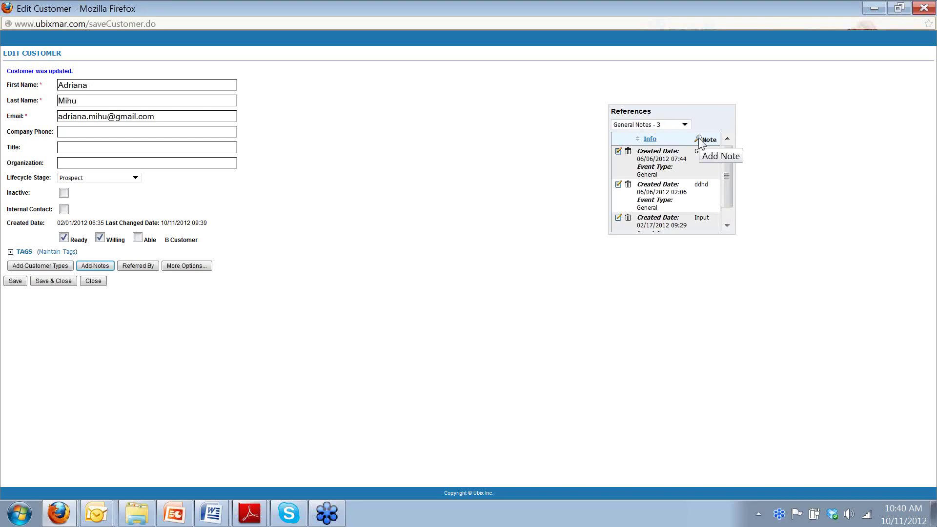
# Step: Start a new note from the customer's references list and set its status to Planned
pyautogui.click(700, 140)
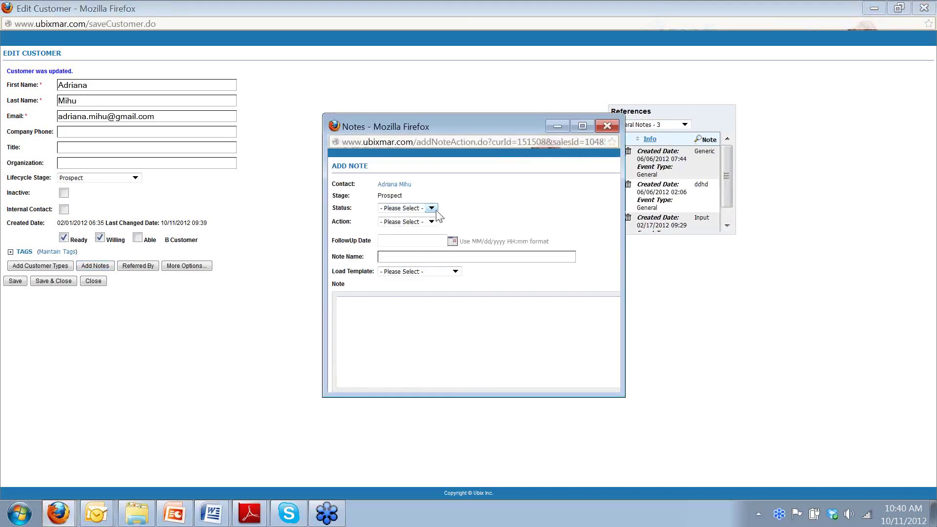
pyautogui.click(432, 209)
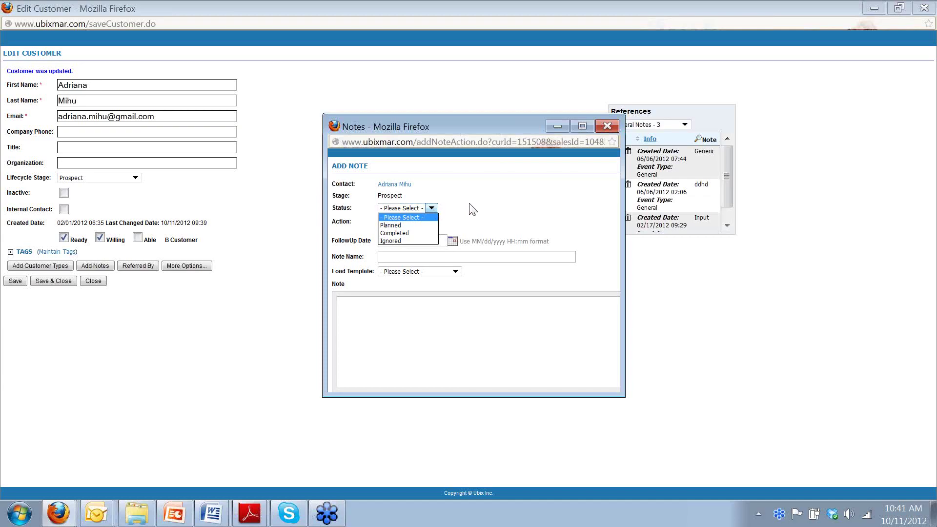
pyautogui.click(473, 209)
pyautogui.click(432, 208)
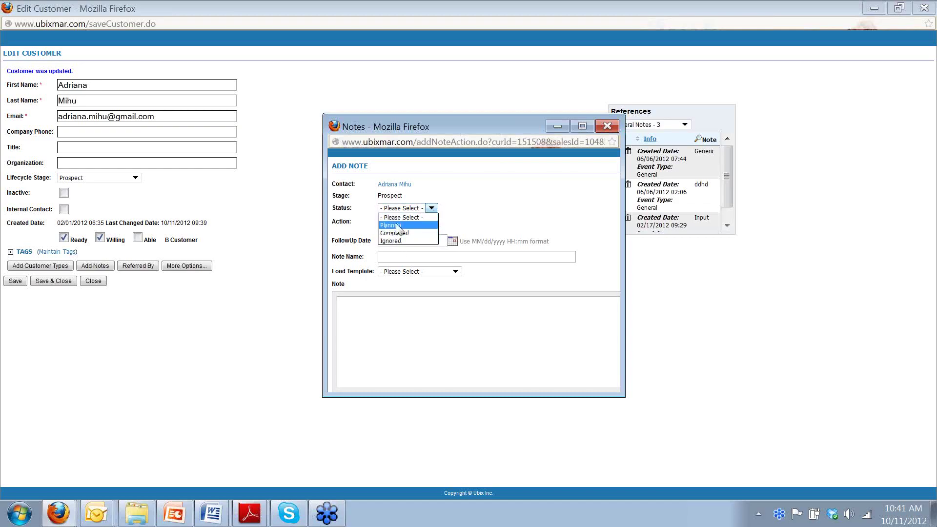
pyautogui.click(470, 216)
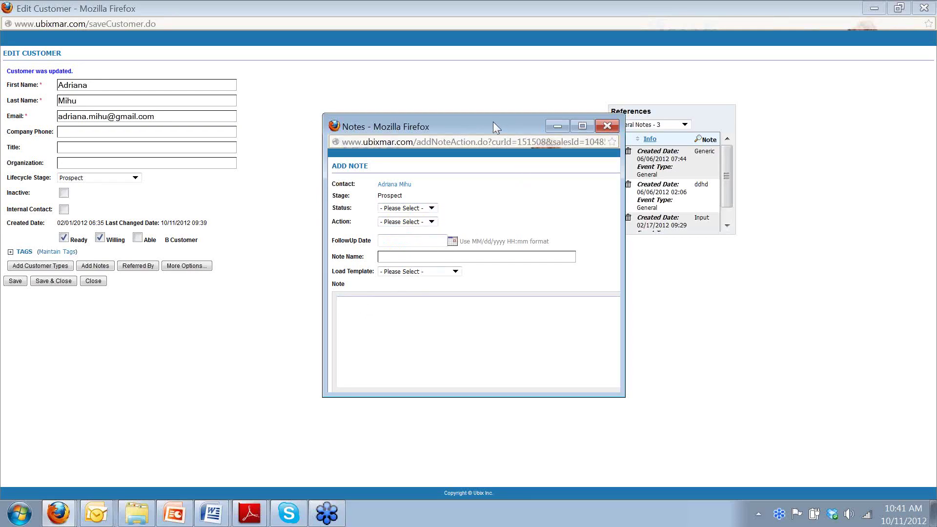
pyautogui.moveTo(493, 121); pyautogui.dragTo(450, 104)
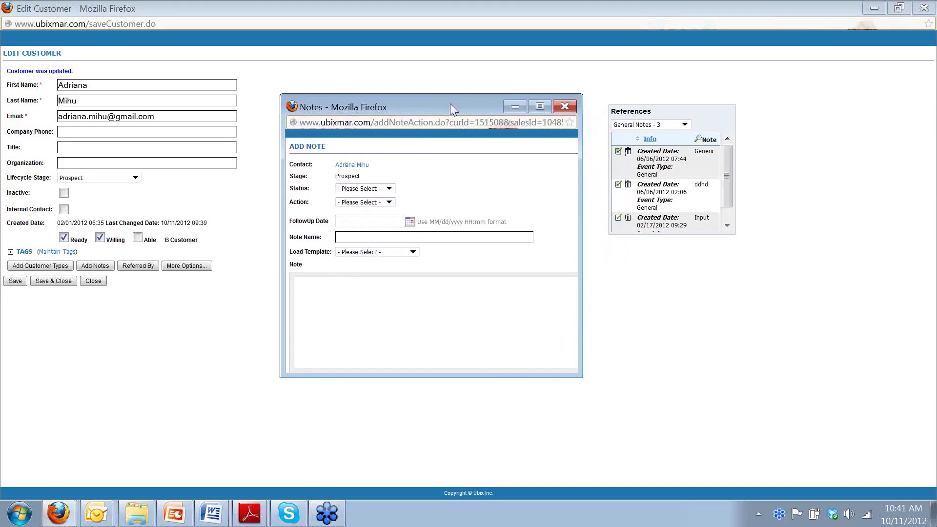
pyautogui.click(390, 190)
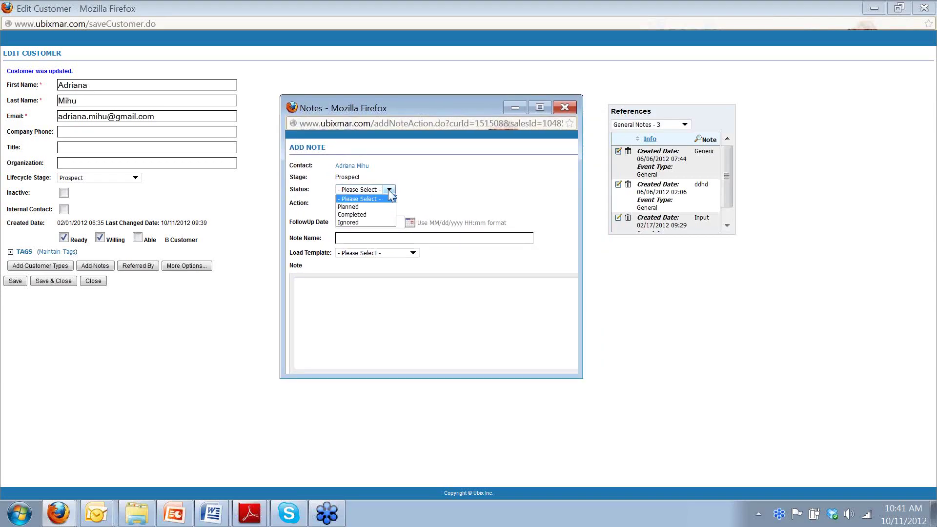
pyautogui.click(384, 207)
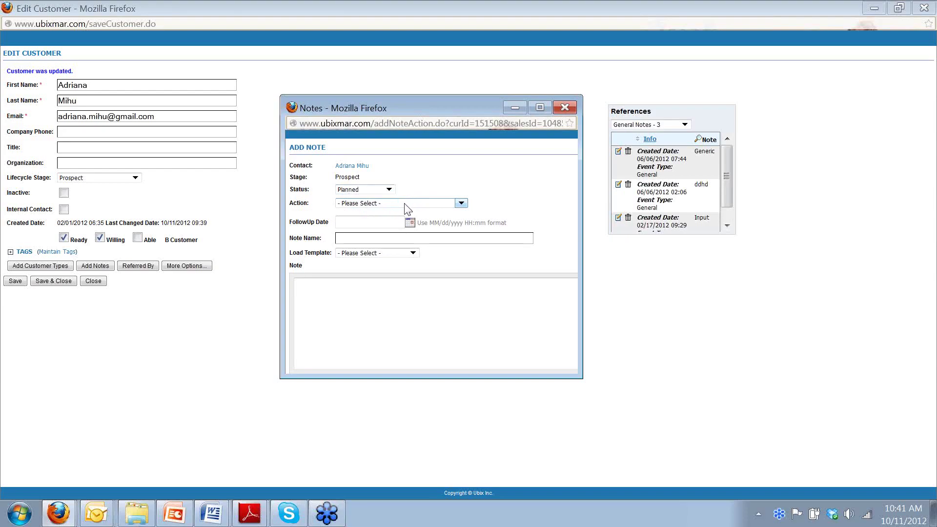
# Step: Set the planned note's action to Email and its follow-up date to 10/12/2012 10:41
pyautogui.click(461, 203)
pyautogui.click(393, 232)
pyautogui.click(410, 230)
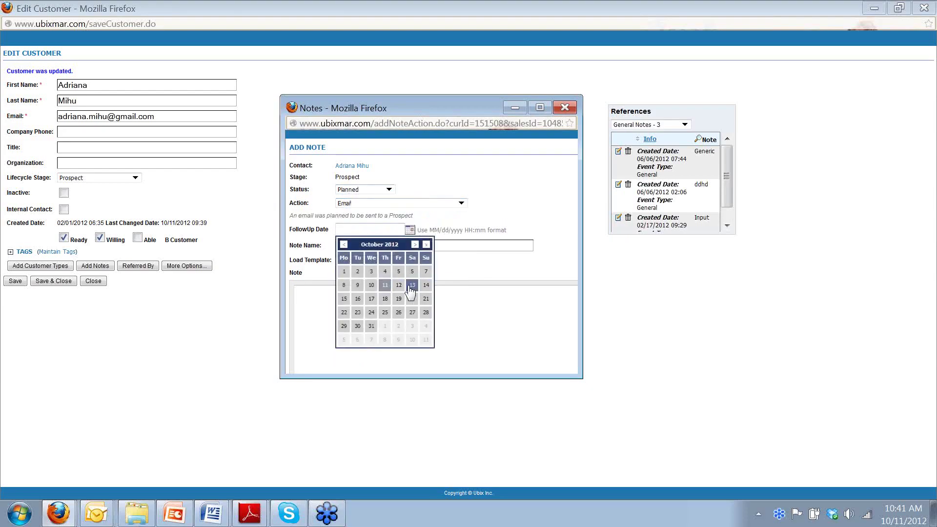
pyautogui.click(399, 286)
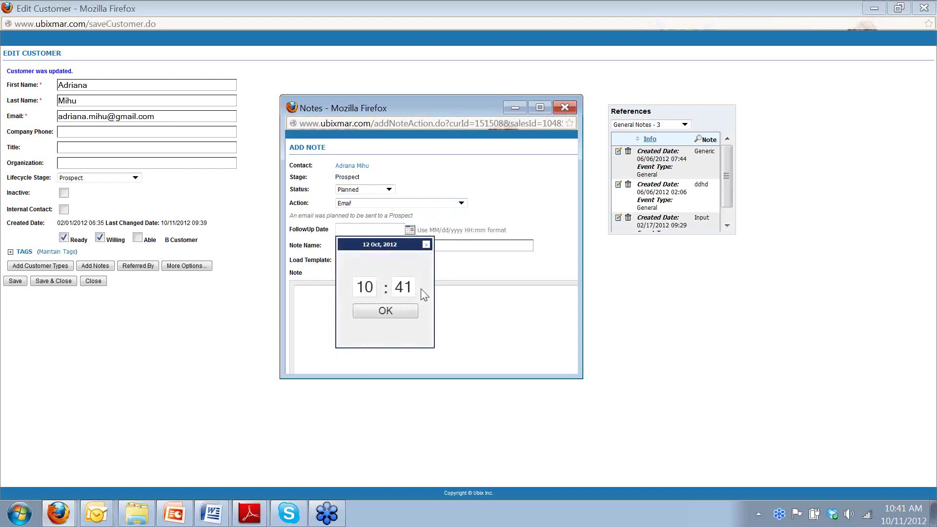
pyautogui.click(390, 311)
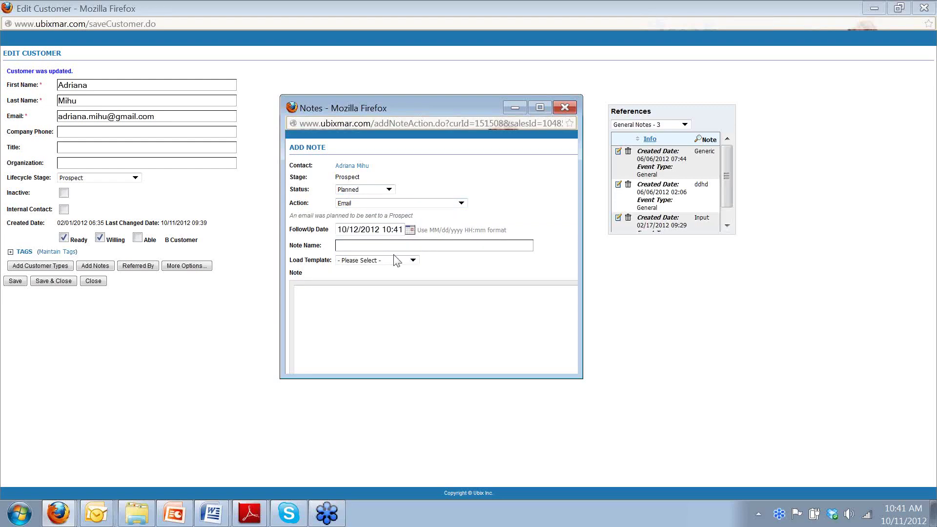
# Step: Name the note as a reminder to email the contact to confirm the Saturday at 4 appt at Twin Ridge
pyautogui.write('Email Jed to confirm Saturday')
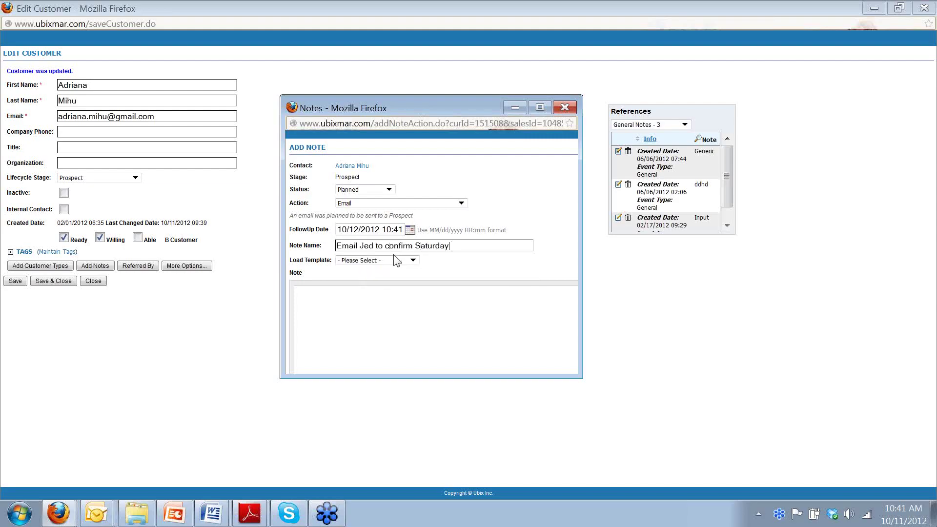
pyautogui.write(' at 4 appt at Twin Ridge')
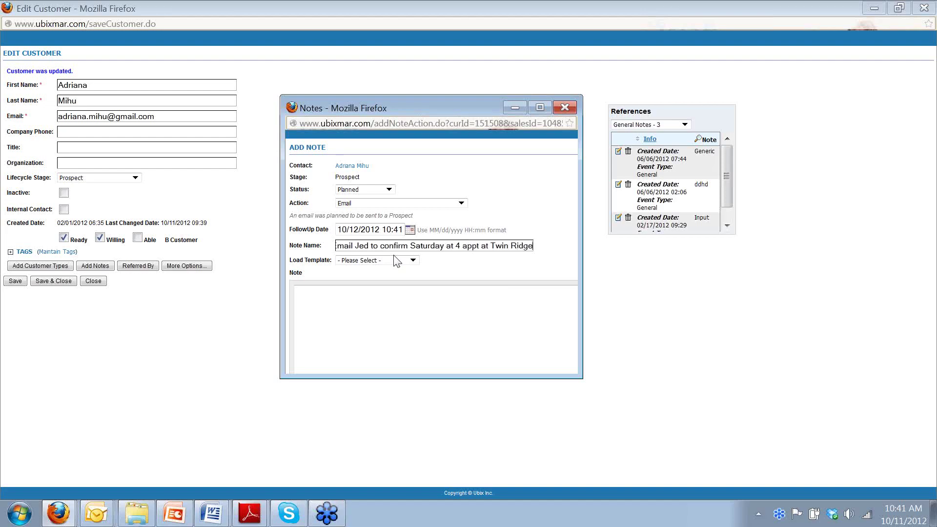
pyautogui.moveTo(473, 105); pyautogui.dragTo(397, 72)
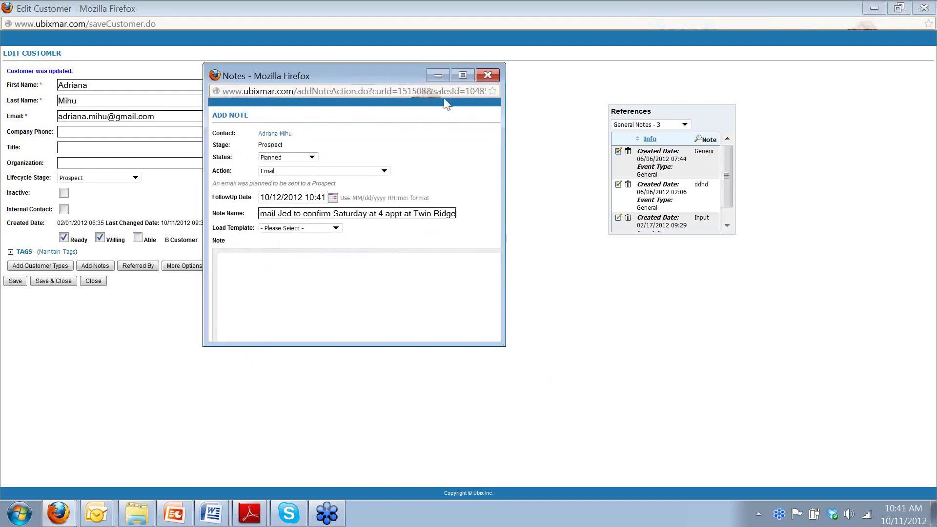
# Step: Enlarge the note window to full size and set the note's action to Meeting: Inital Consultation
pyautogui.click(466, 75)
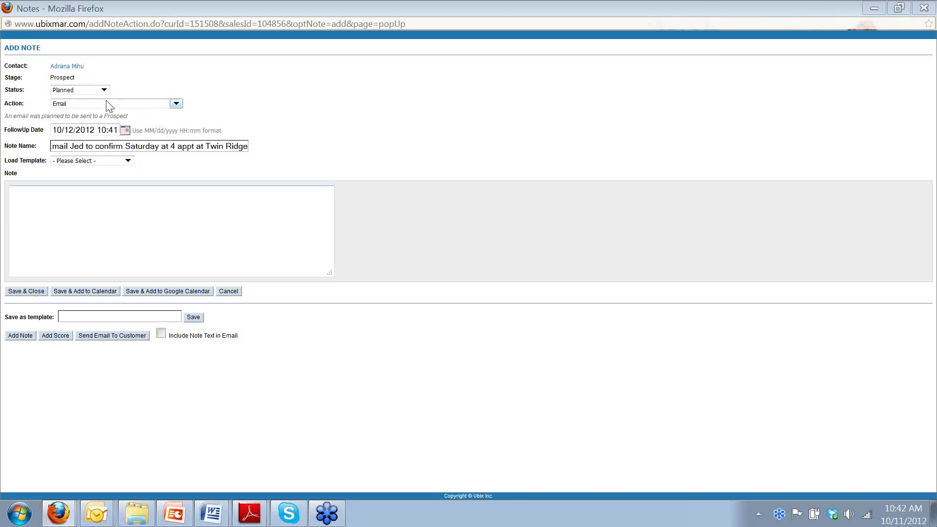
pyautogui.click(177, 104)
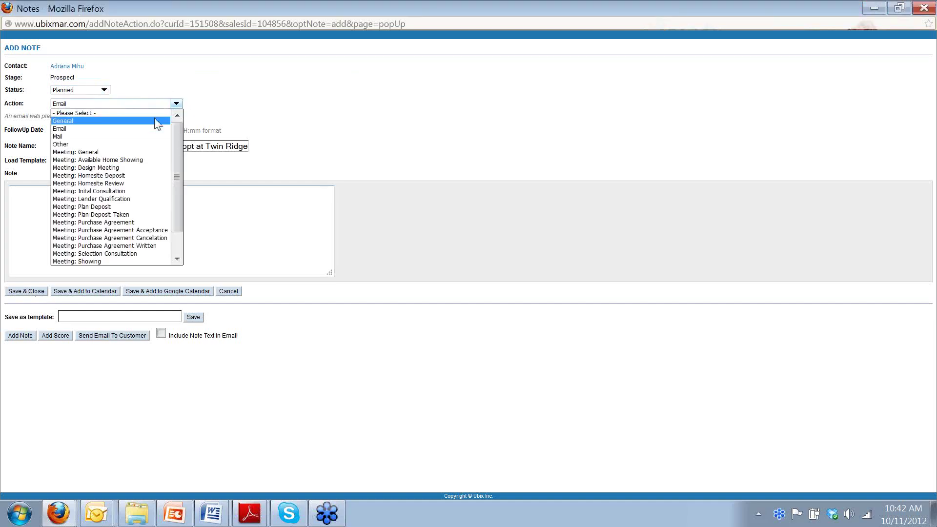
pyautogui.click(126, 191)
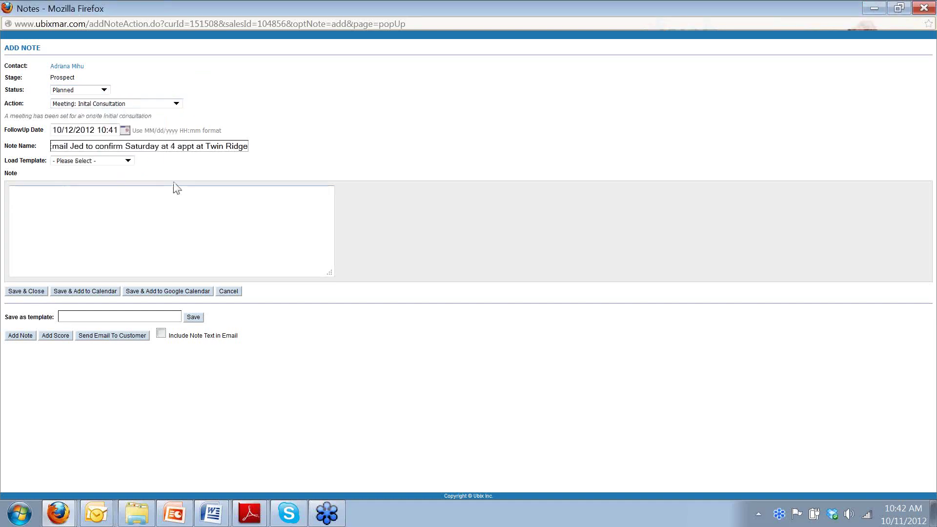
pyautogui.click(124, 131)
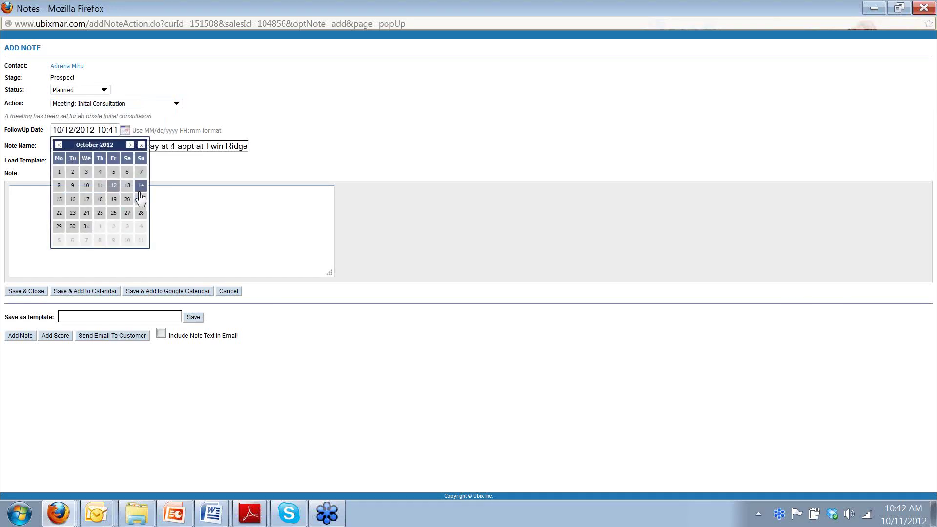
pyautogui.click(138, 188)
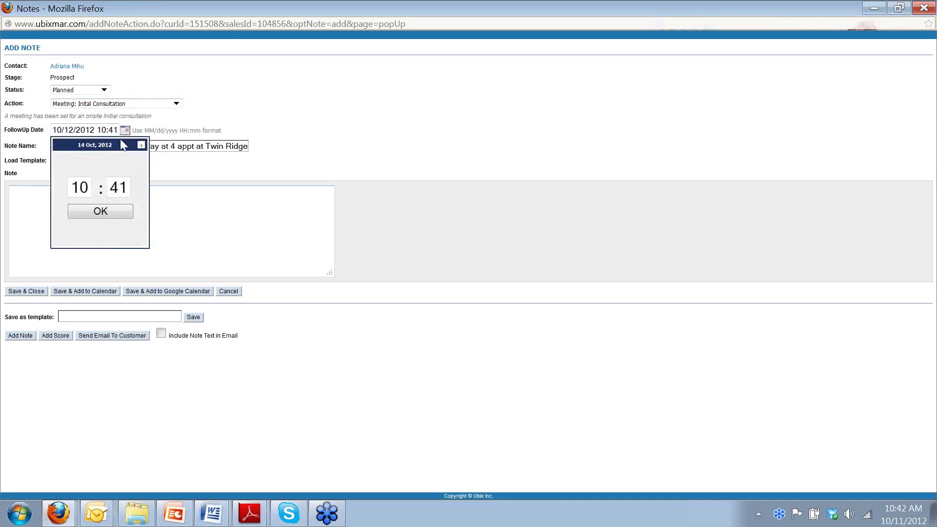
pyautogui.click(141, 145)
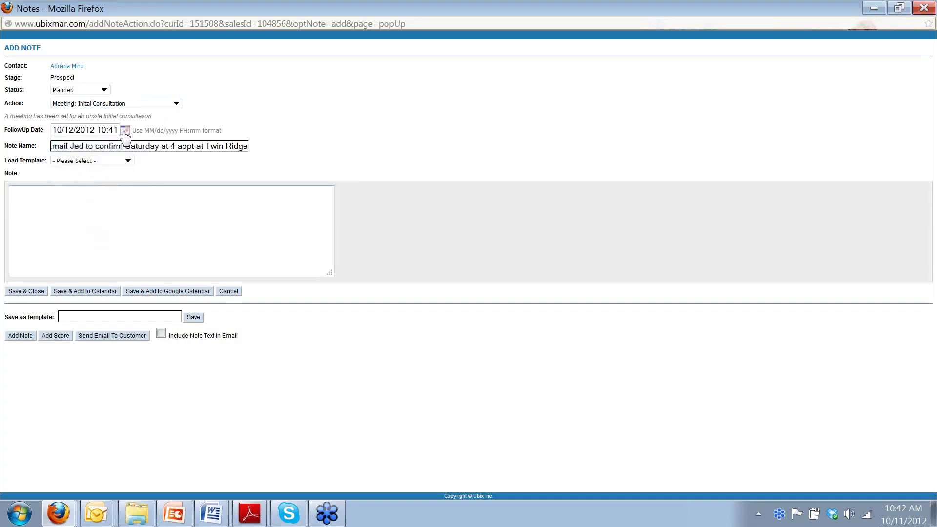
pyautogui.click(125, 130)
pyautogui.click(129, 186)
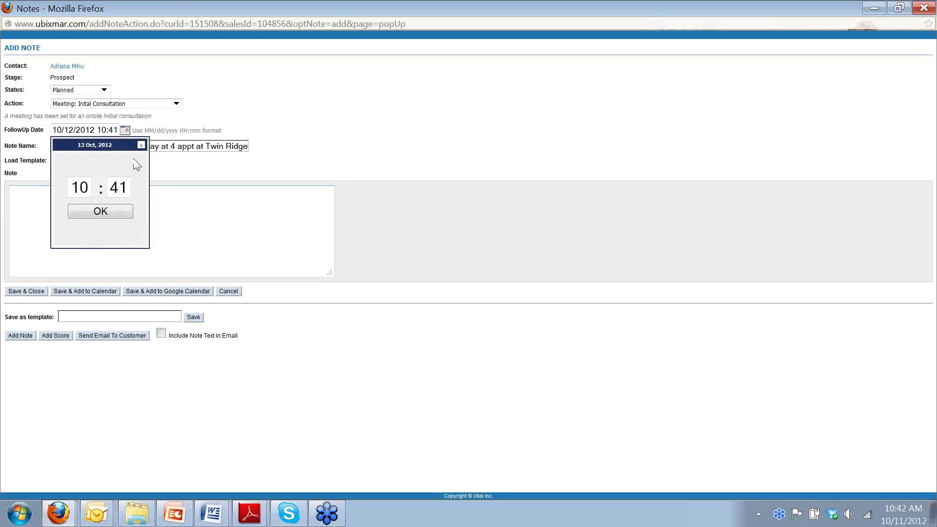
pyautogui.moveTo(87, 189); pyautogui.dragTo(74, 187)
pyautogui.write('6')
pyautogui.press('Escape')
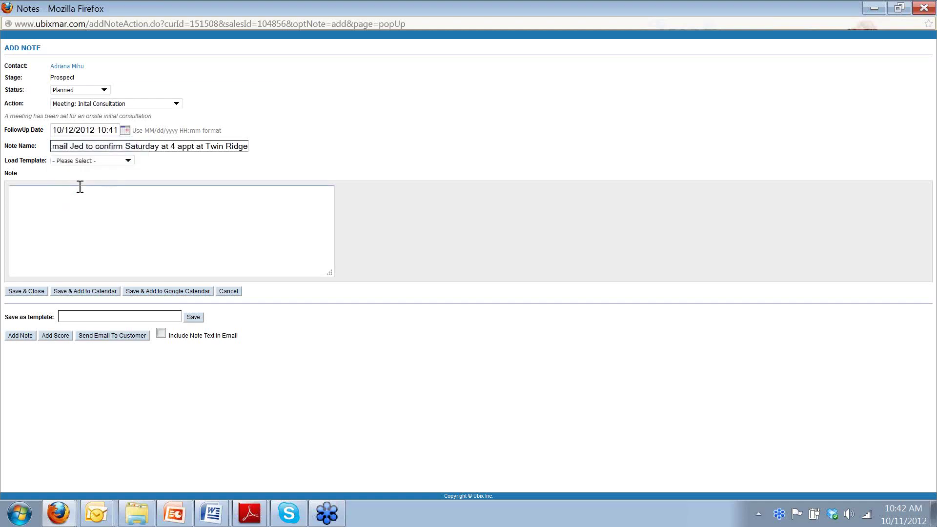
# Step: Set the note's follow-up date to 10/13/2012 and its time to 06:00
pyautogui.click(125, 130)
pyautogui.click(127, 185)
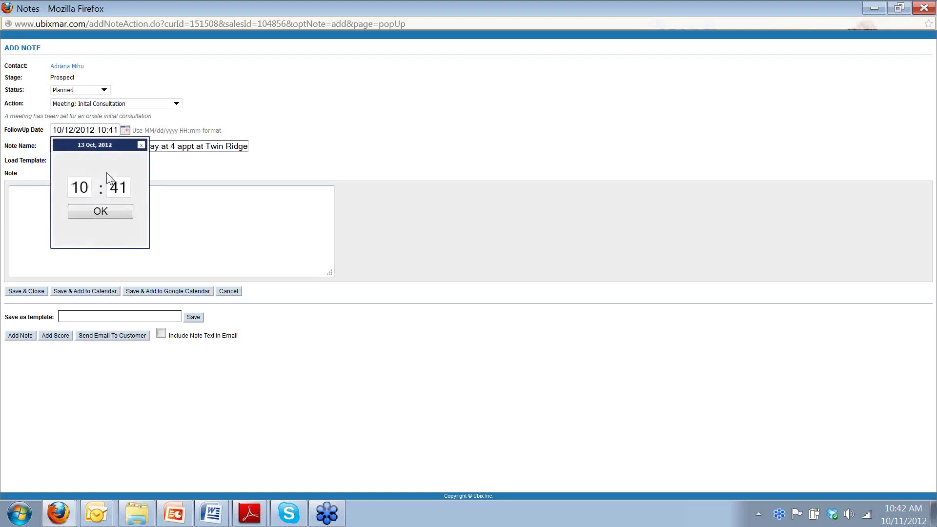
pyautogui.moveTo(93, 189); pyautogui.dragTo(75, 189)
pyautogui.write('6')
pyautogui.moveTo(128, 188); pyautogui.dragTo(108, 189)
pyautogui.write('00')
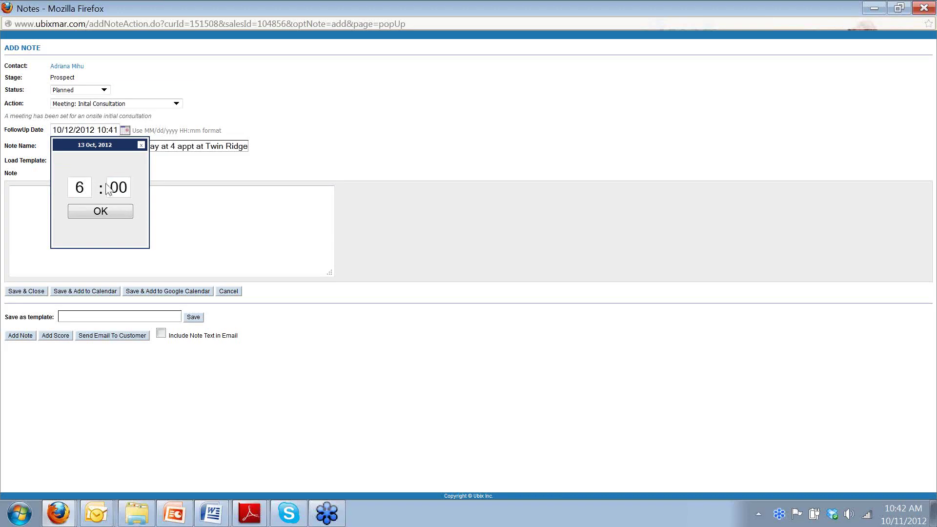
pyautogui.click(113, 213)
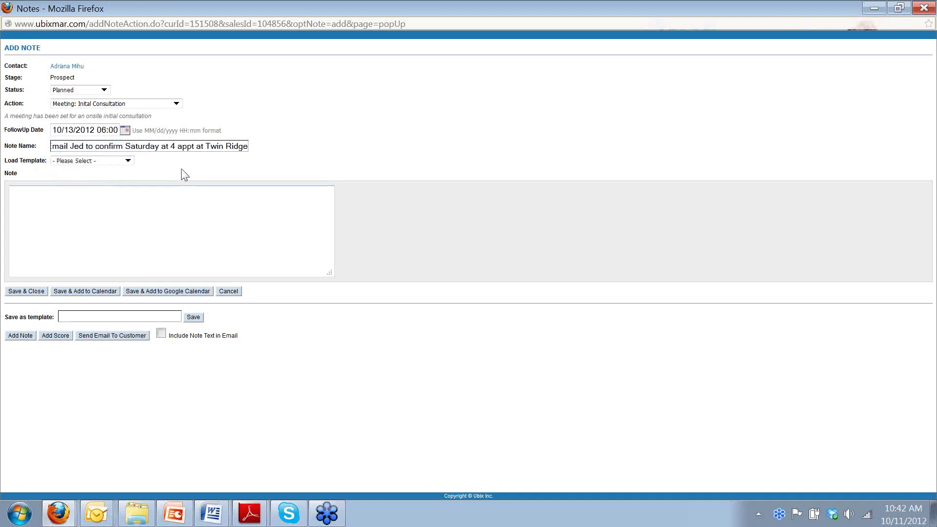
# Step: Write the note text "This is an email I like to use a lot for converting D leads to Prospects"
pyautogui.moveTo(54, 145); pyautogui.dragTo(266, 161)
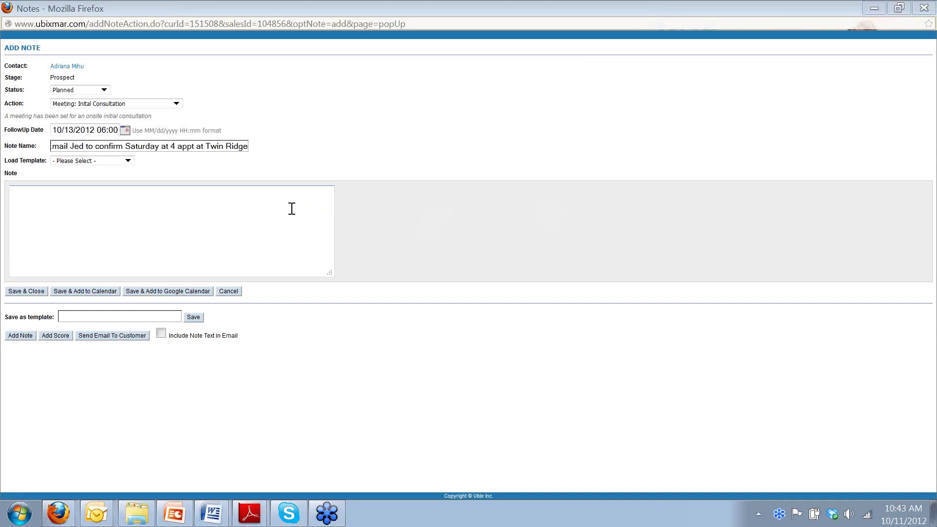
pyautogui.click(34, 199)
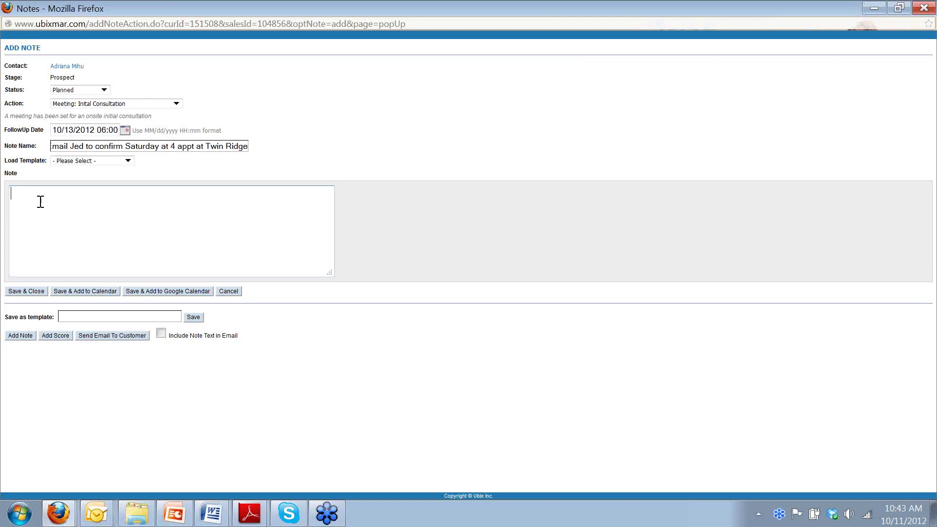
pyautogui.write('This is an email I like to use a lot for co')
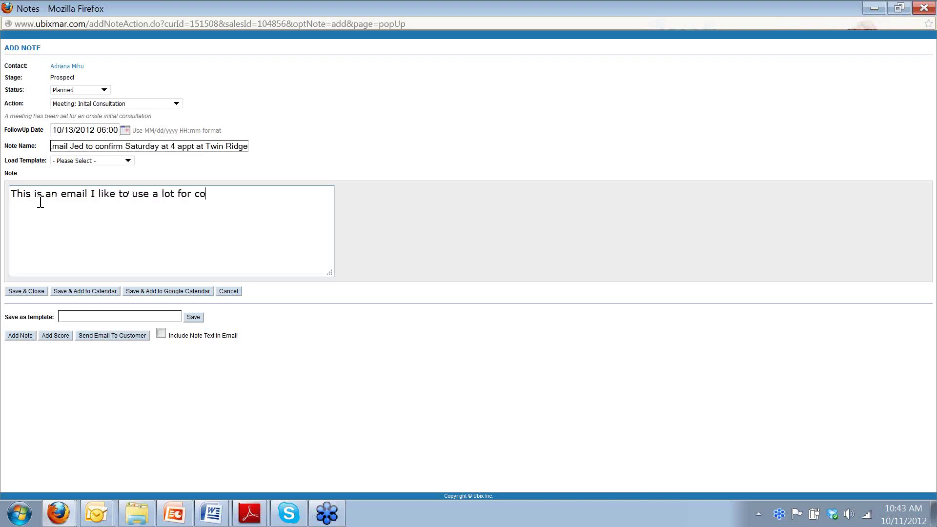
pyautogui.write('nverting D to')
pyautogui.press('BackSpace')
pyautogui.write('leads to Prospects')
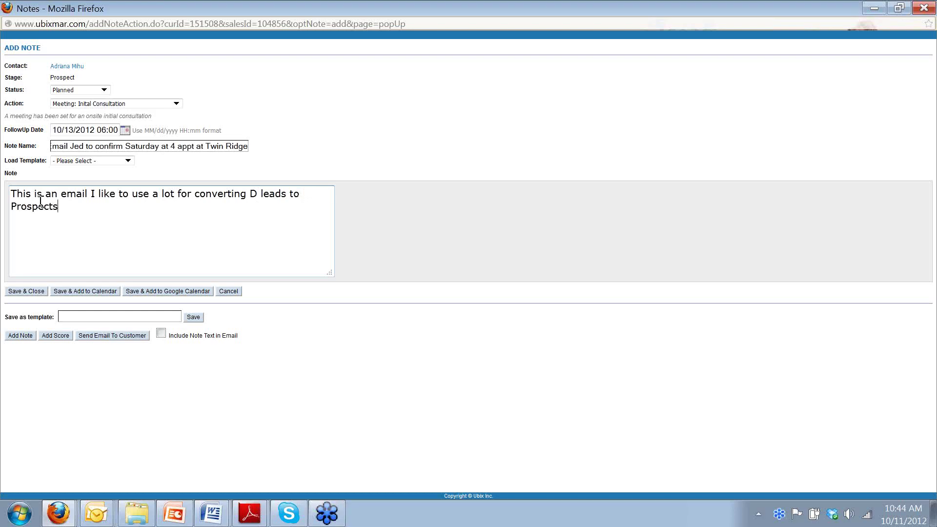
# Step: Enter "D lead intro" as the name for saving the note as a template, and view the available note templates
pyautogui.click(76, 319)
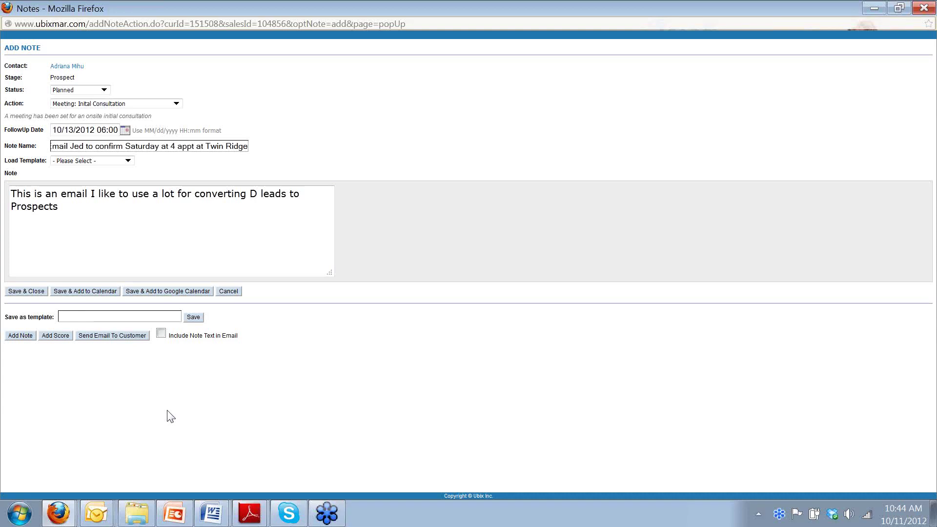
pyautogui.write('D lead intro')
pyautogui.click(127, 160)
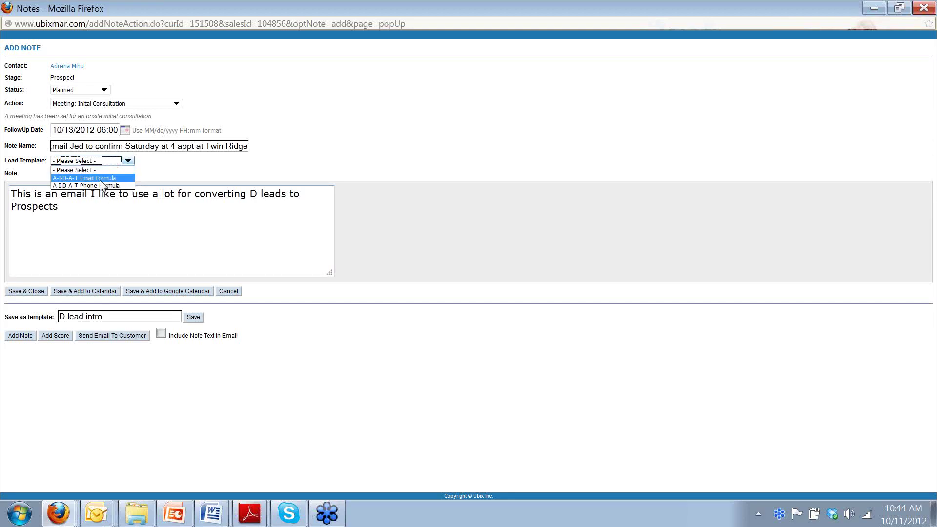
pyautogui.click(133, 170)
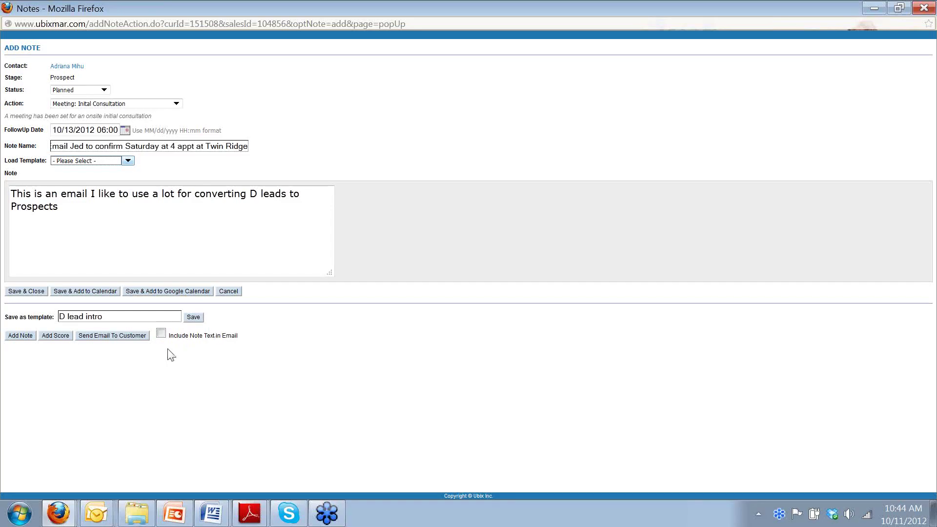
# Step: Include the note text in a new email to the customer and copy the sentence from the HTML message
pyautogui.click(161, 335)
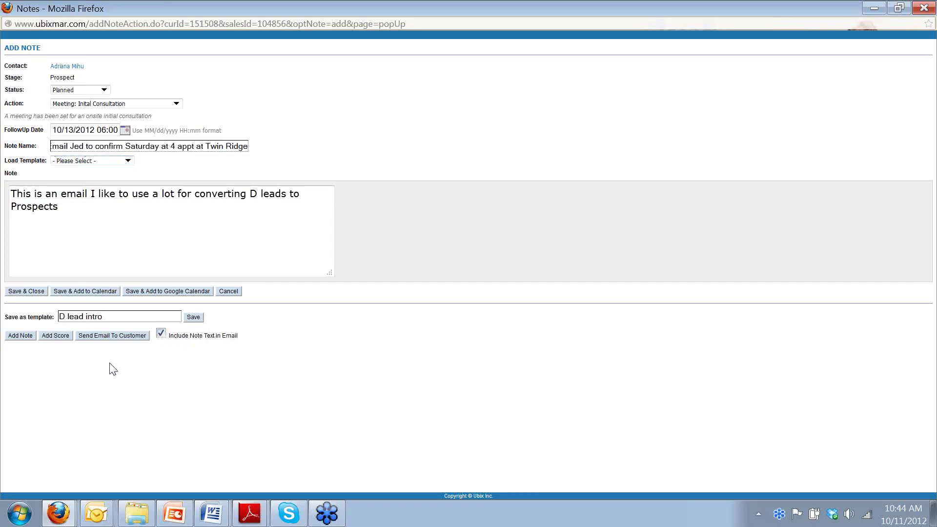
pyautogui.click(112, 336)
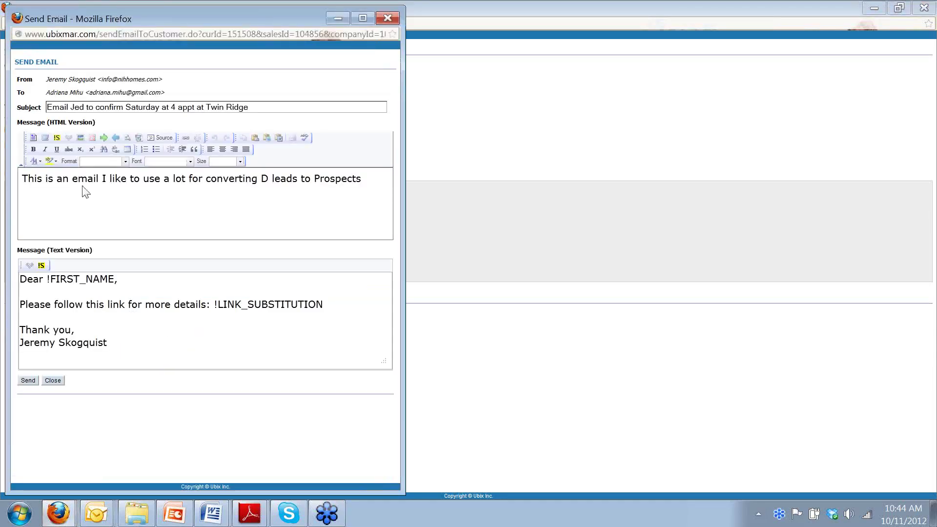
pyautogui.moveTo(29, 183); pyautogui.dragTo(370, 195)
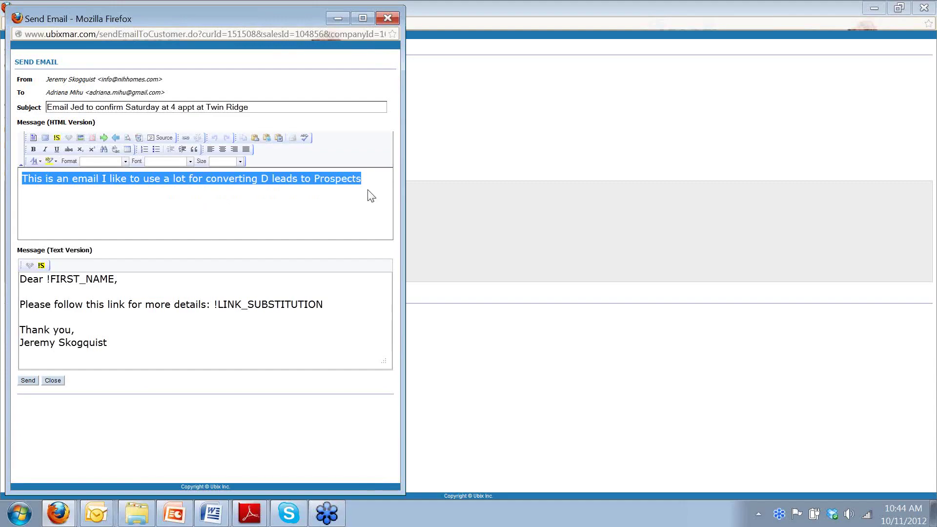
pyautogui.click(166, 205)
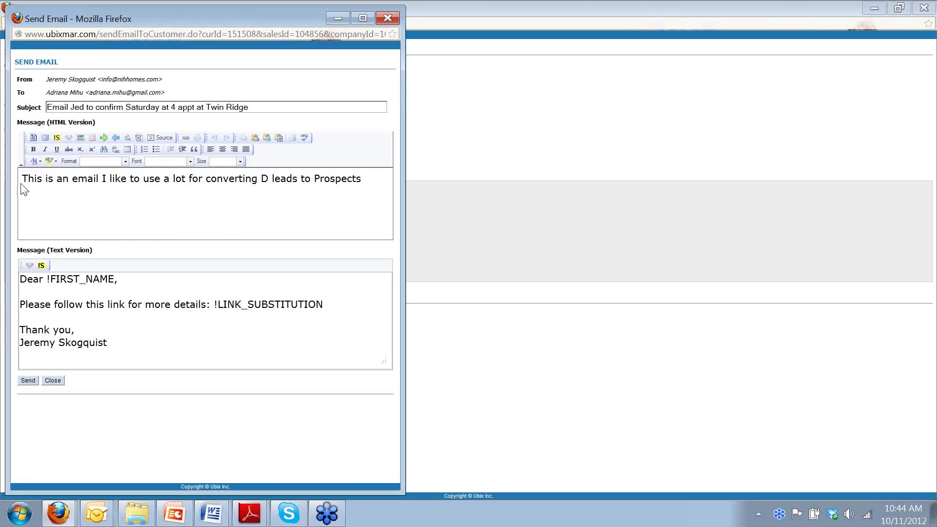
pyautogui.moveTo(24, 178); pyautogui.dragTo(372, 190)
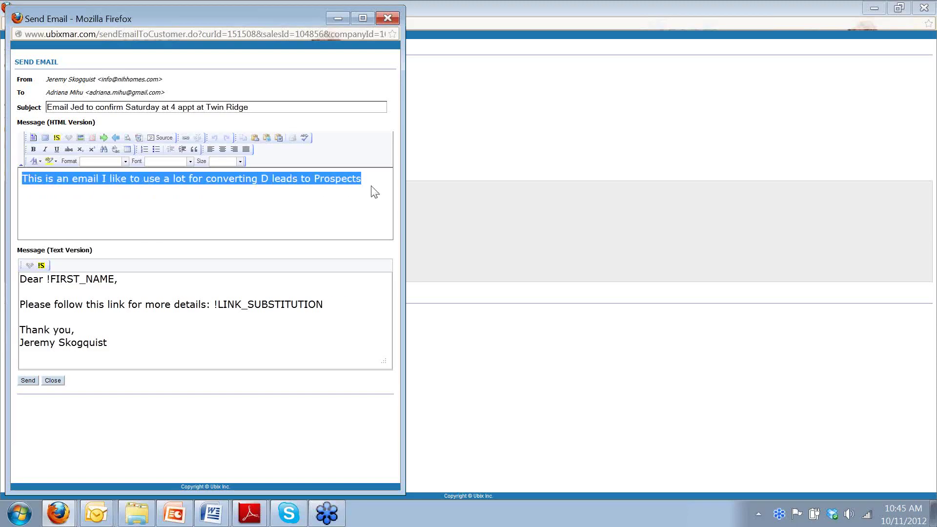
pyautogui.rightClick(354, 186)
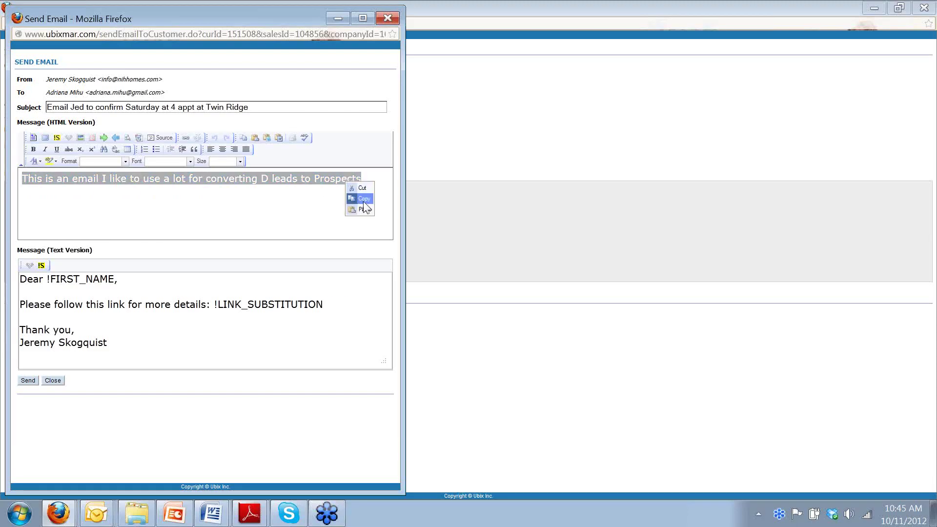
pyautogui.click(364, 202)
pyautogui.click(287, 243)
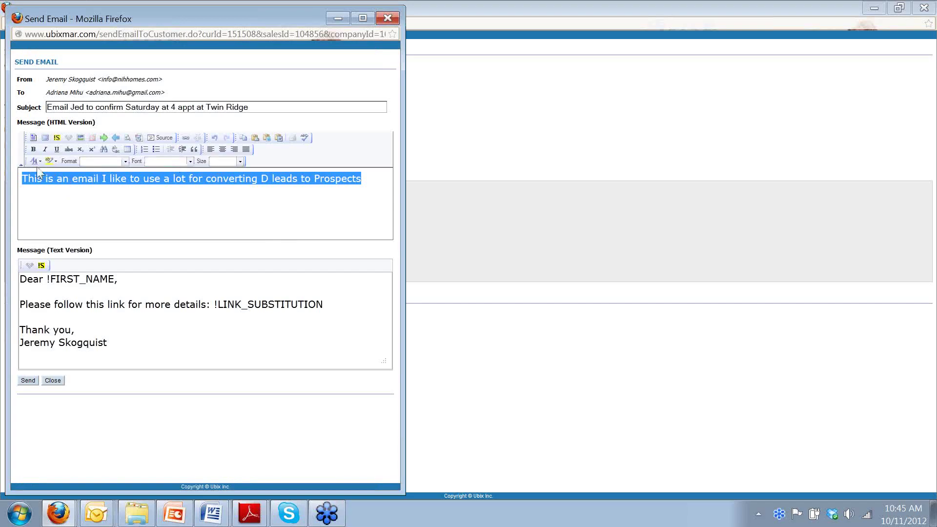
# Step: Replace the email's HTML content with a branded NIH Homes content layout and enlarge the message editor
pyautogui.click(34, 138)
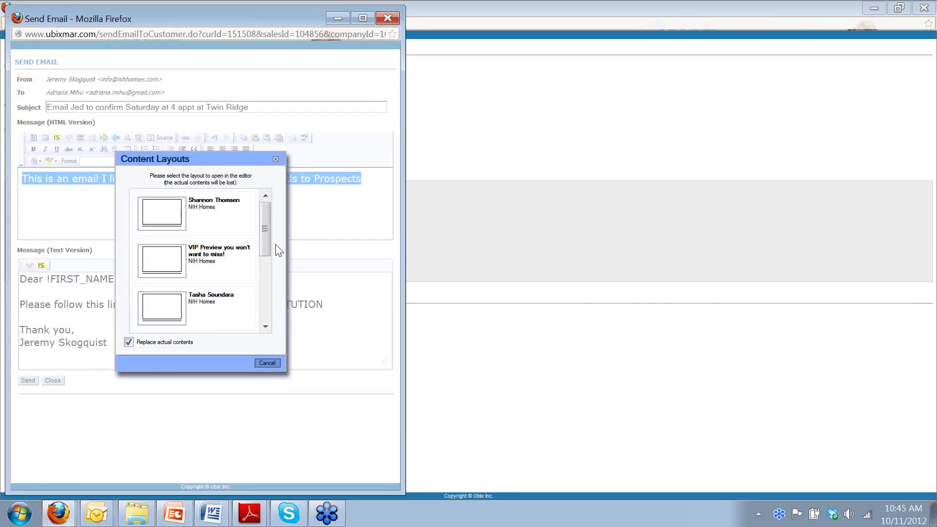
pyautogui.moveTo(270, 233); pyautogui.dragTo(268, 292)
pyautogui.click(201, 323)
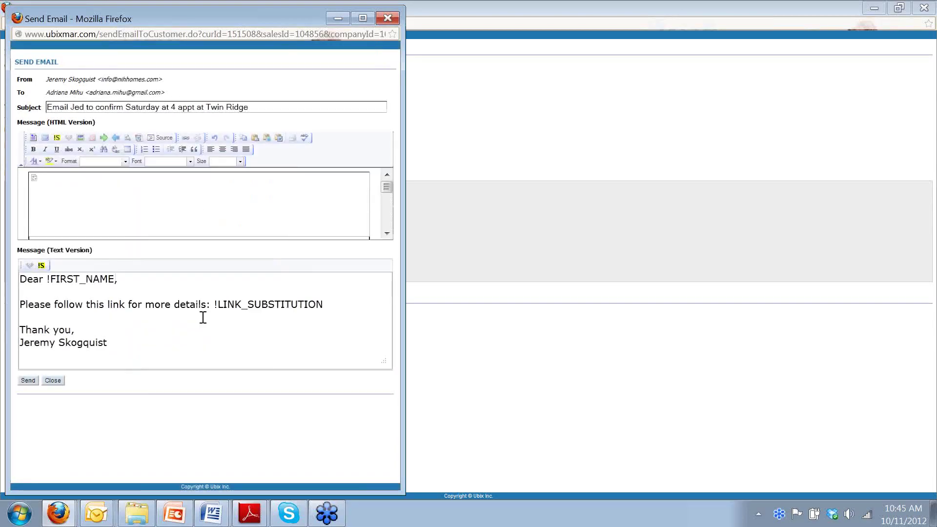
pyautogui.click(45, 137)
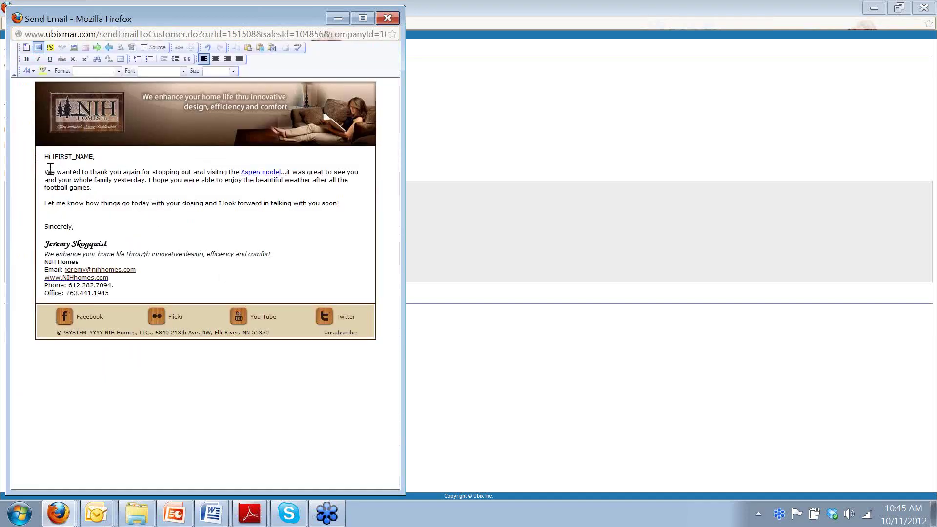
# Step: Replace the layout's two body paragraphs with the copied sentence, and close the email without sending it
pyautogui.moveTo(46, 172); pyautogui.dragTo(345, 217)
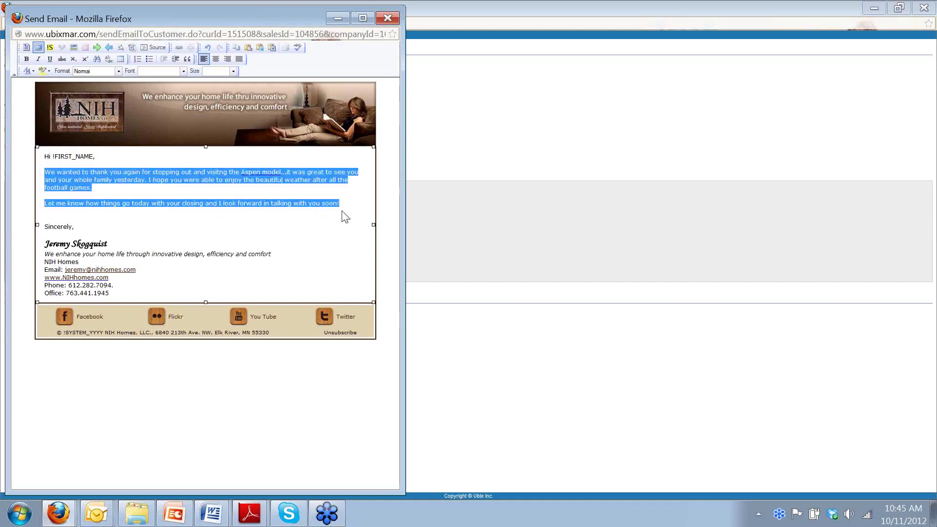
pyautogui.hotkey('ctrl', 'v')
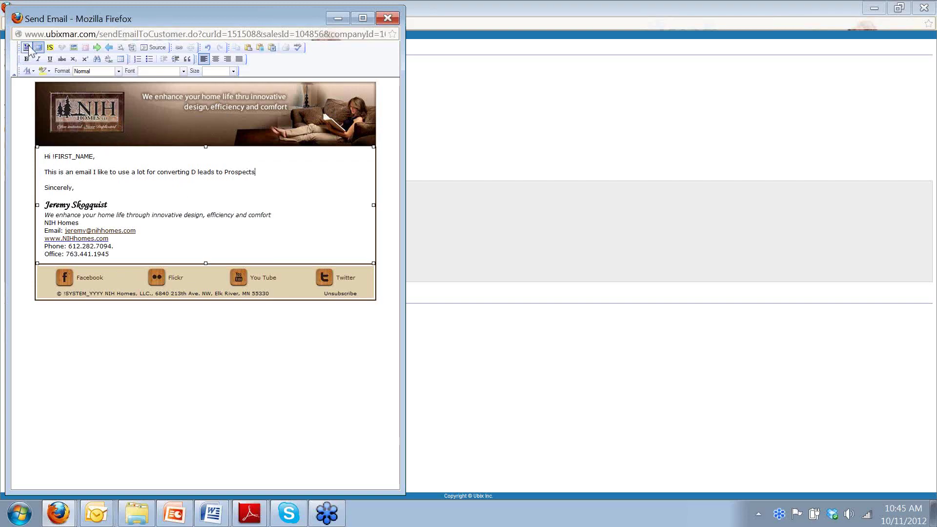
pyautogui.click(396, 20)
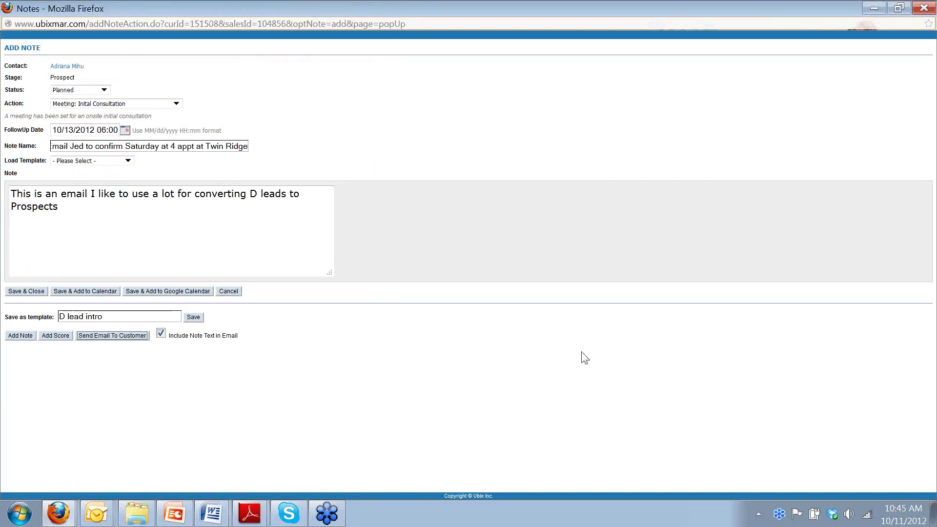
pyautogui.click(618, 381)
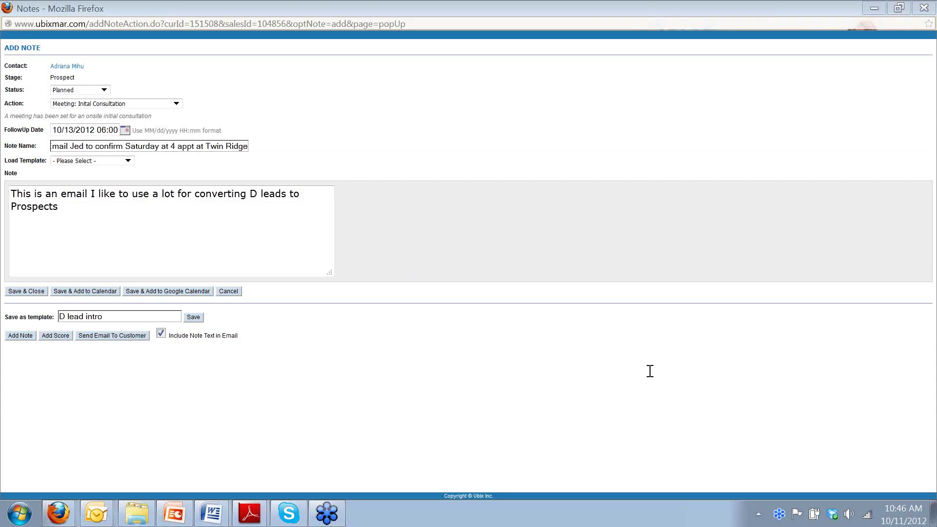
# Step: Set the note's follow-up date to 10/13/2012 and its time to 18:00
pyautogui.click(125, 132)
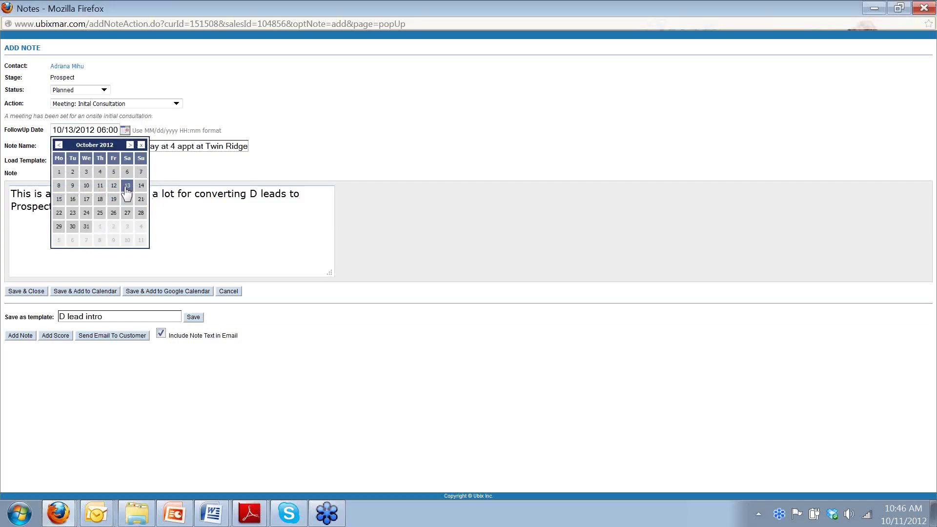
pyautogui.click(127, 187)
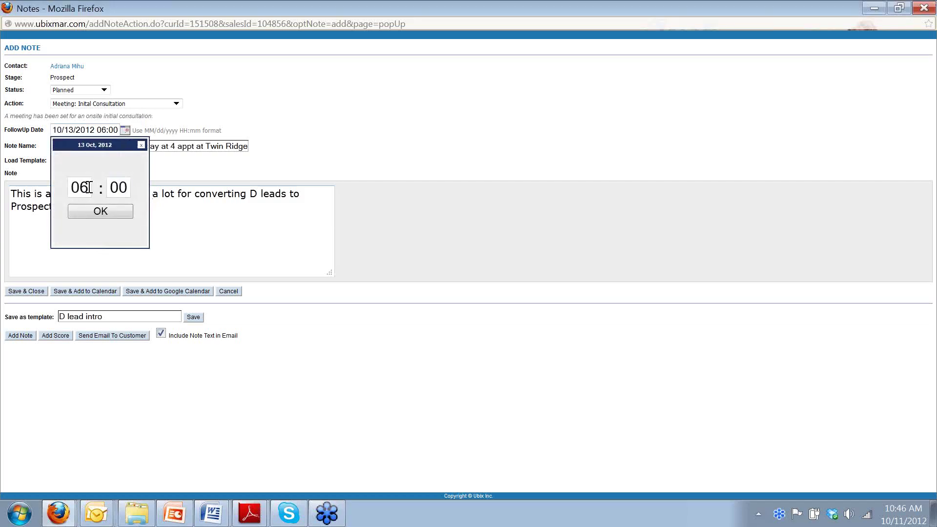
pyautogui.moveTo(89, 187); pyautogui.dragTo(67, 183)
pyautogui.write('18')
pyautogui.click(90, 211)
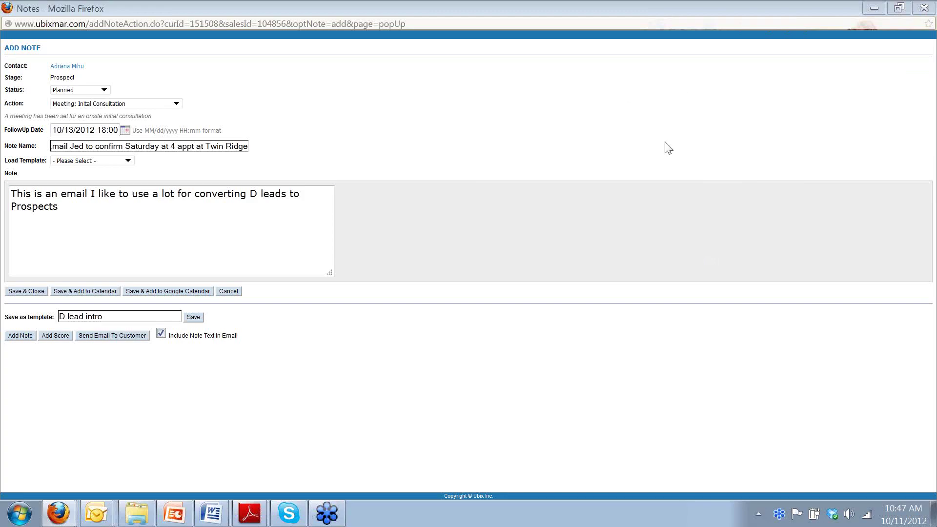
# Step: Close the note and customer windows, and review the customer's one-on-one page with its scoring and notes history
pyautogui.click(924, 8)
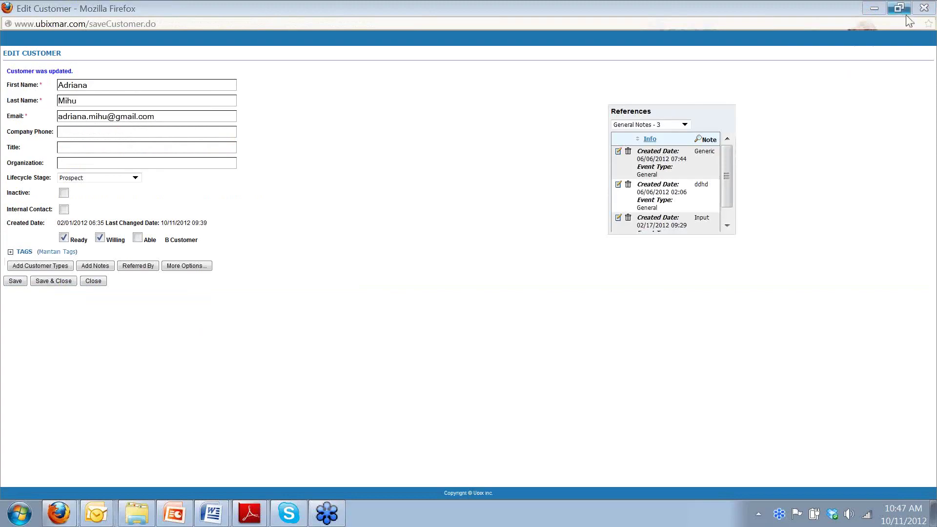
pyautogui.click(924, 9)
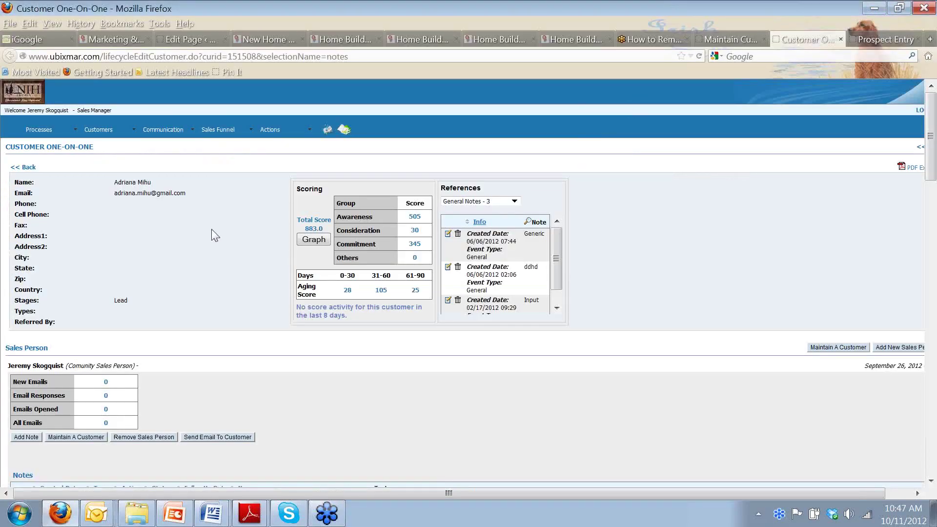
pyautogui.scroll(-3, 210, 255)
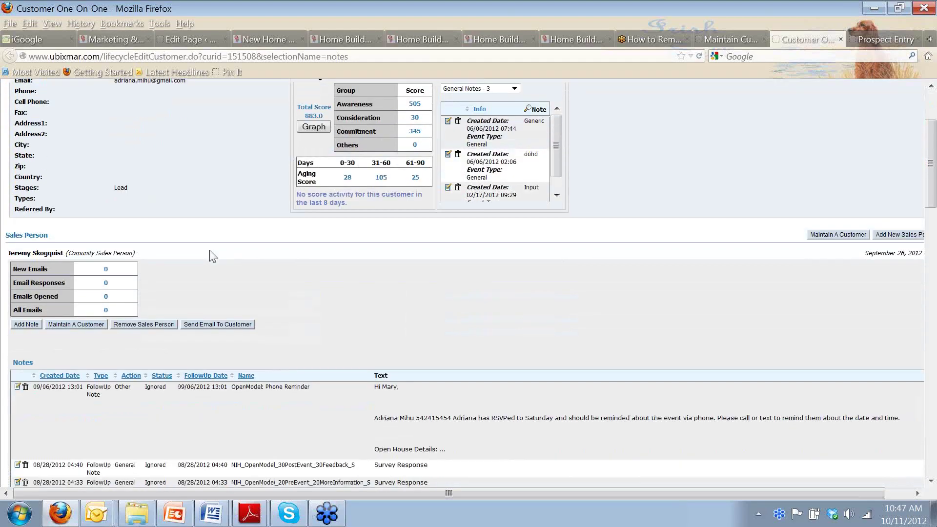
pyautogui.scroll(-3, 213, 258)
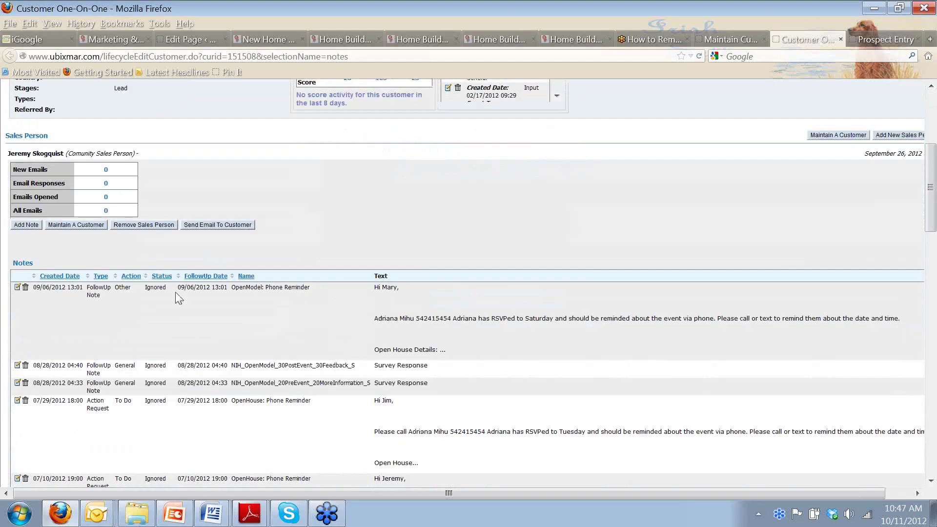
pyautogui.scroll(2, 288, 240)
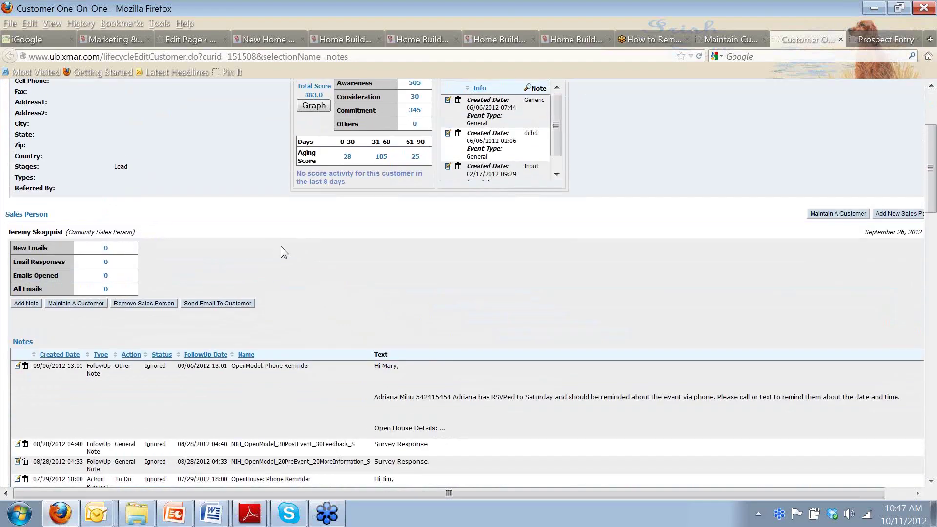
pyautogui.scroll(-3, 279, 254)
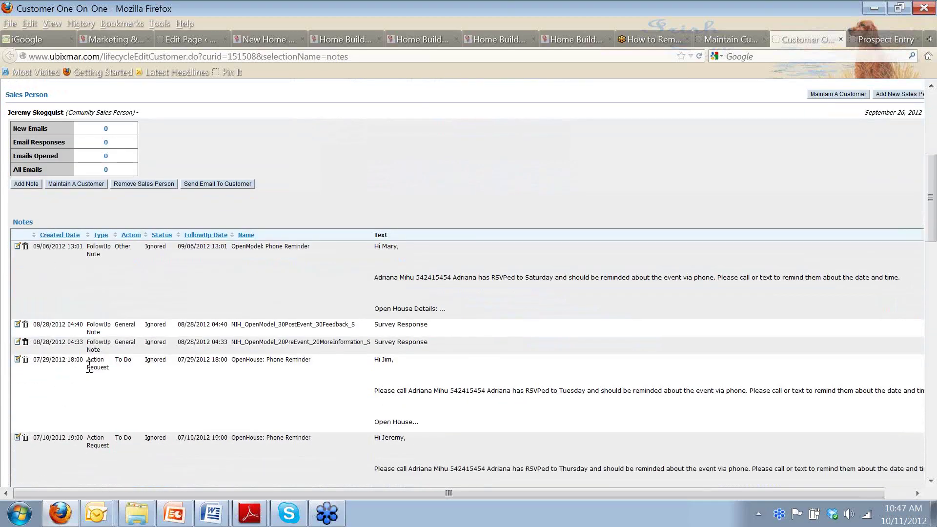
pyautogui.scroll(6, 371, 194)
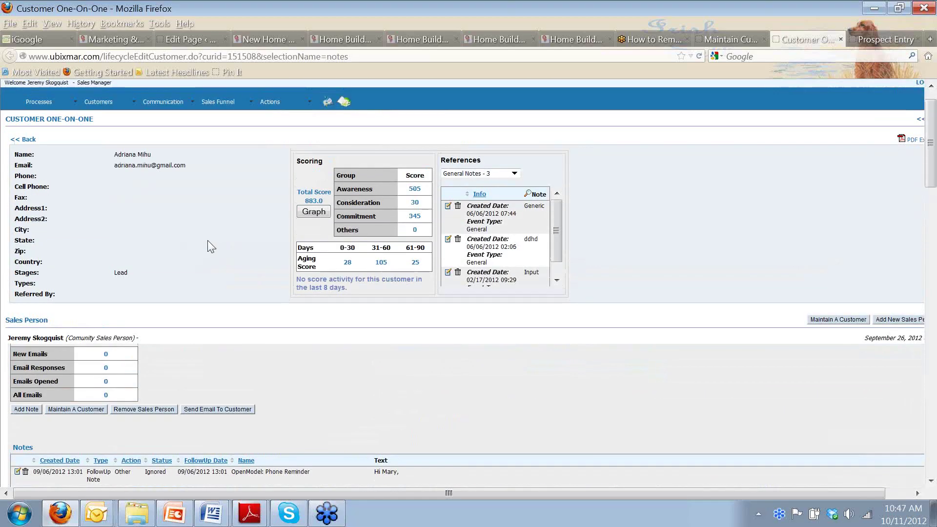
# Step: Reopen the customer's record at full size, review its tags from advertising source to reasons for moving, and close it
pyautogui.click(76, 412)
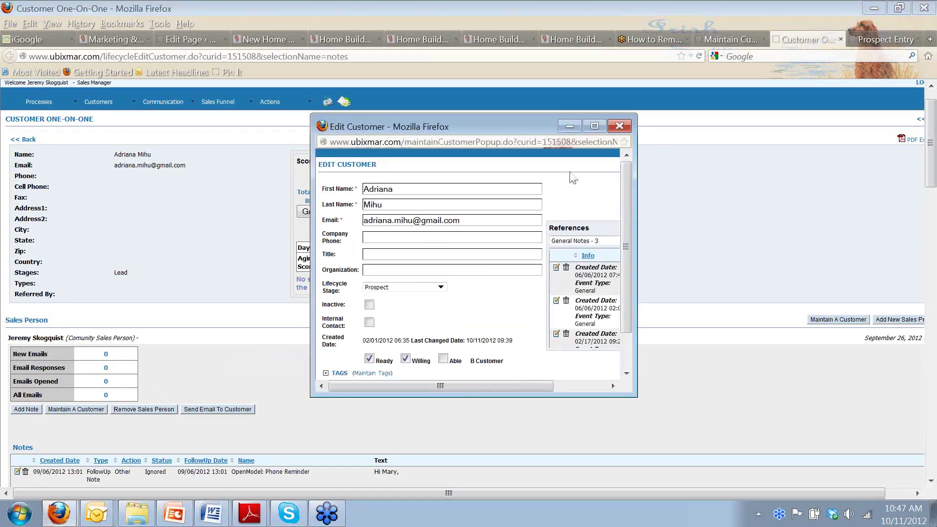
pyautogui.click(595, 127)
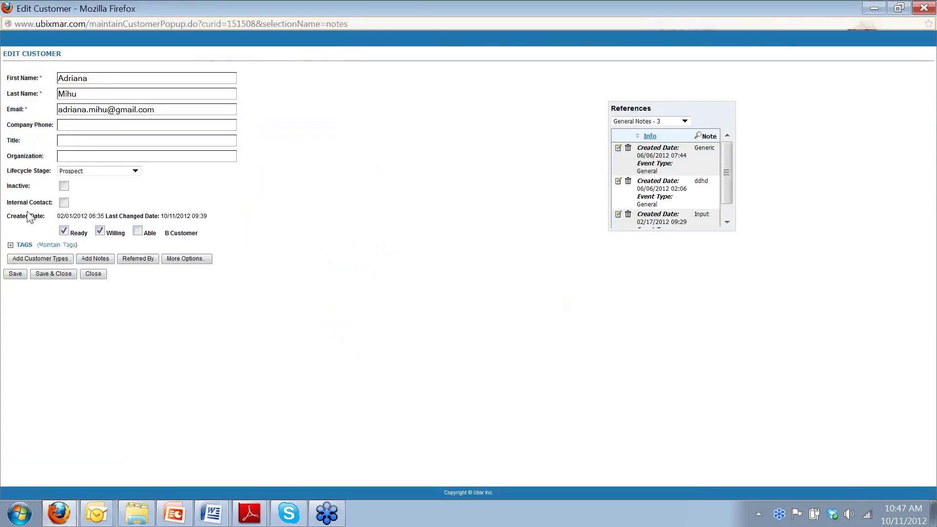
pyautogui.click(10, 246)
pyautogui.scroll(-4, 293, 313)
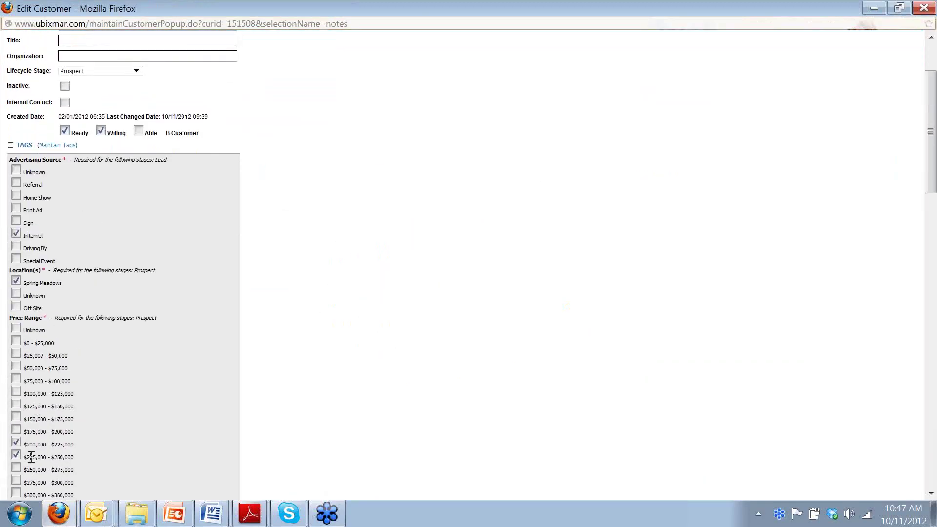
pyautogui.scroll(-12, 371, 377)
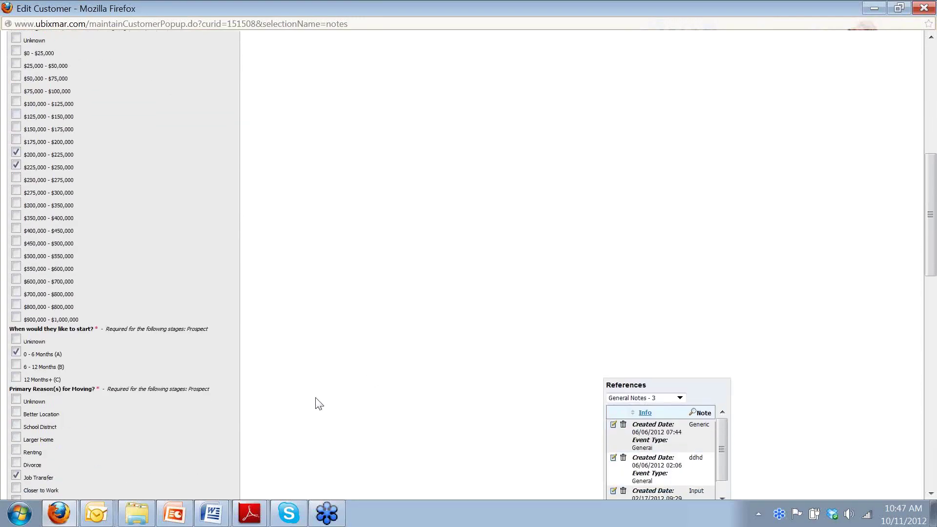
pyautogui.scroll(-6, 317, 403)
pyautogui.scroll(20, 317, 403)
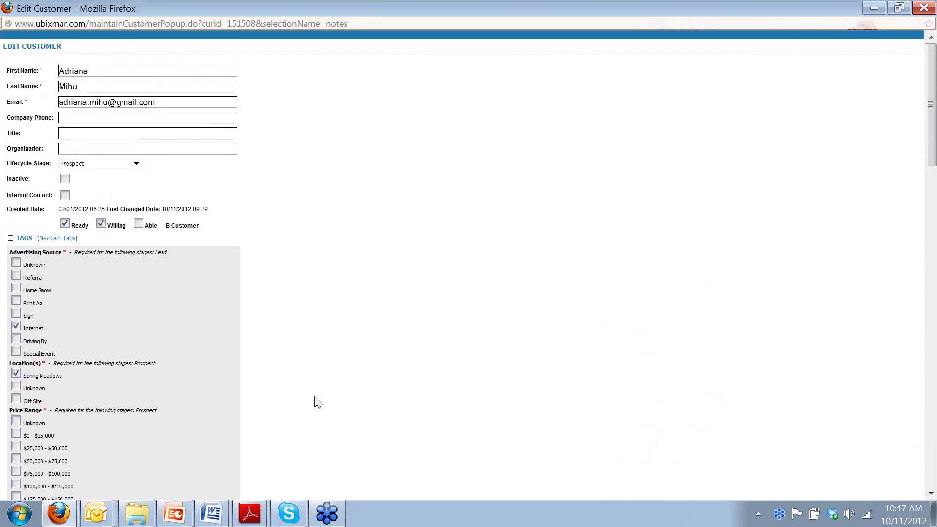
pyautogui.click(11, 239)
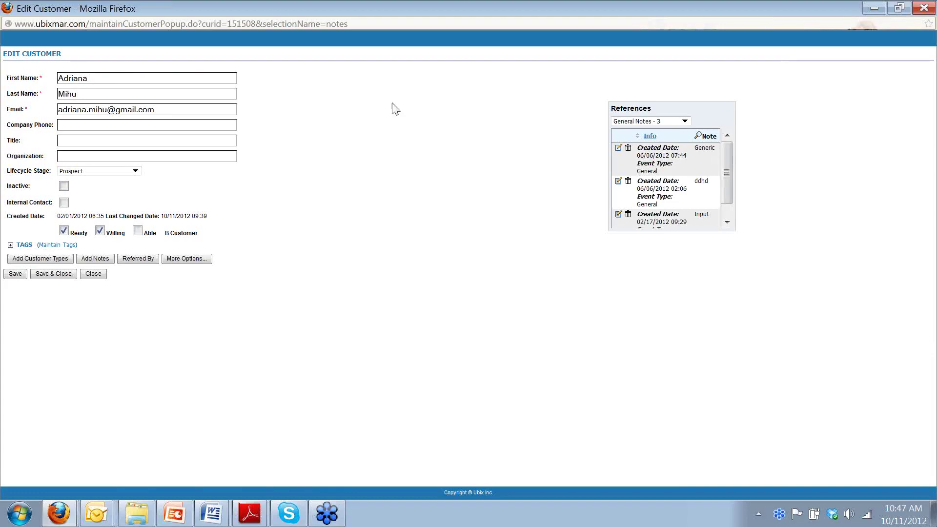
pyautogui.click(924, 8)
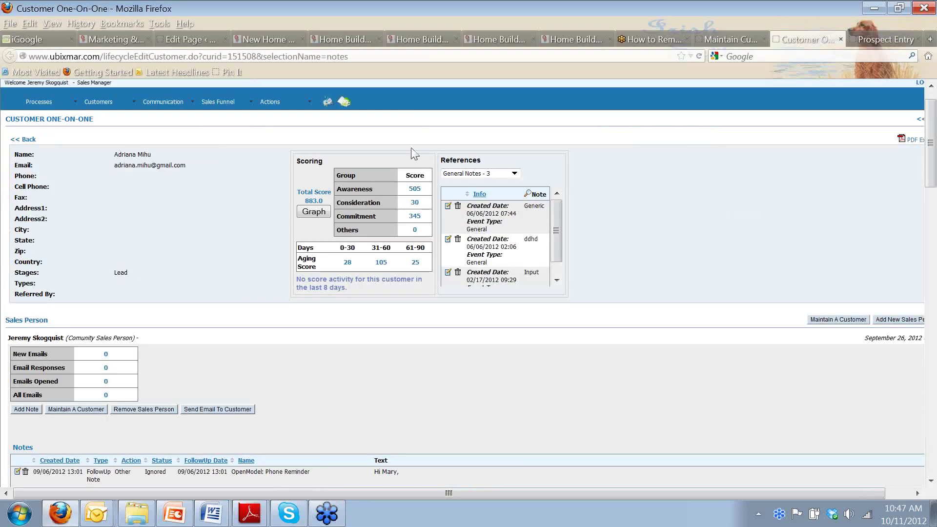
# Step: Open the Maintain Customers page from the contact lists page and expand its additional search options
pyautogui.moveTo(100, 110)
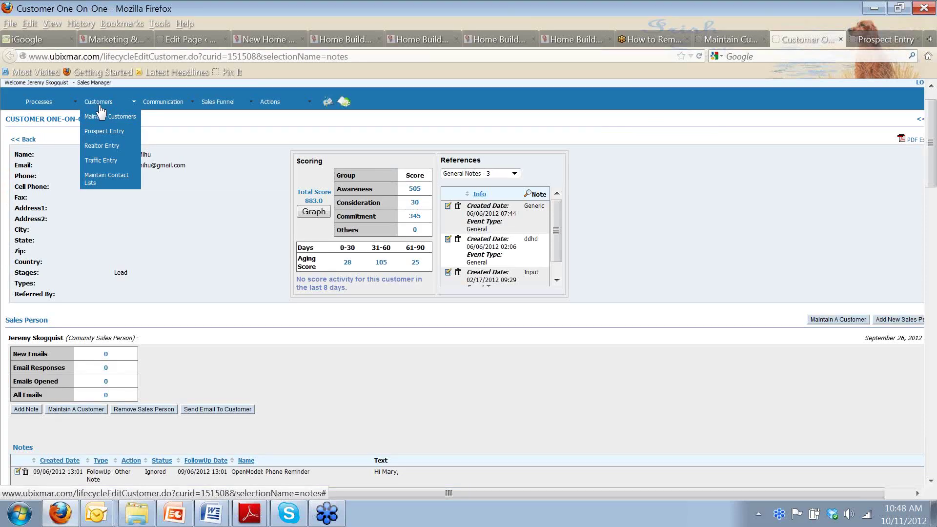
pyautogui.click(98, 177)
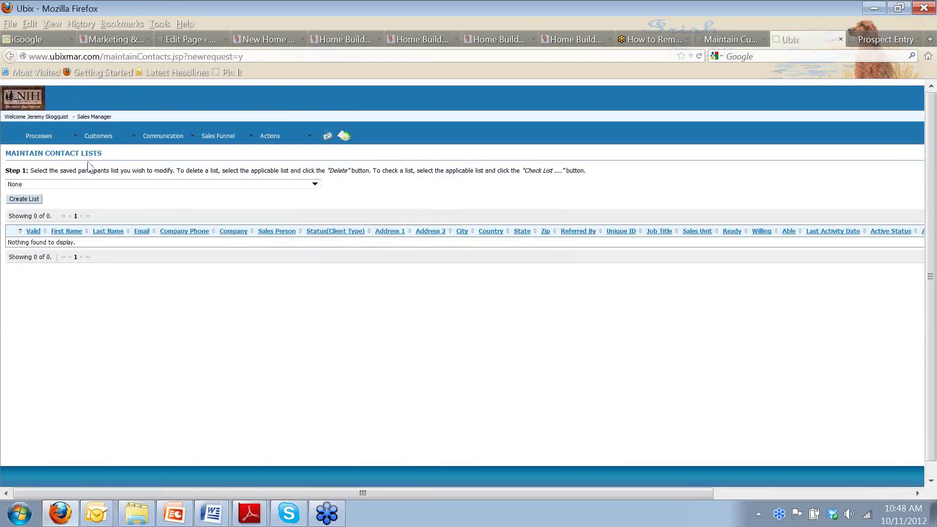
pyautogui.moveTo(84, 137)
pyautogui.click(101, 152)
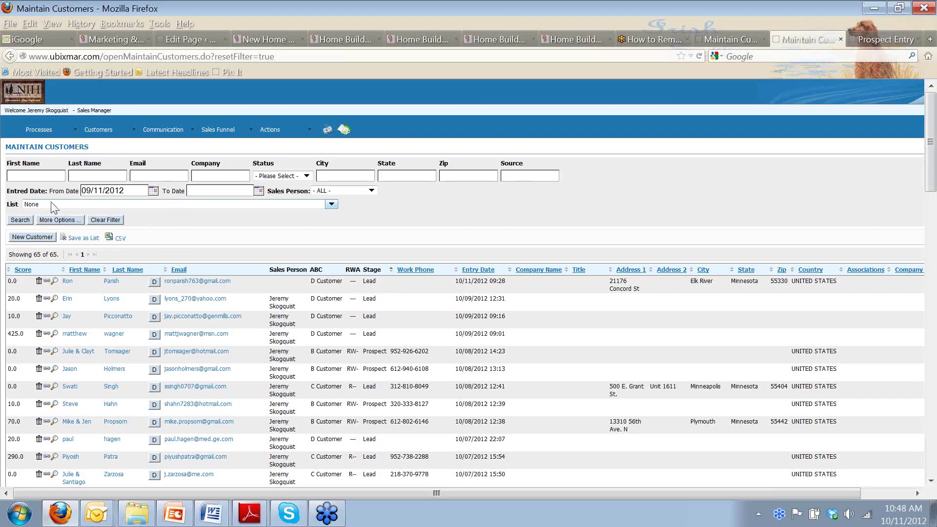
pyautogui.click(71, 222)
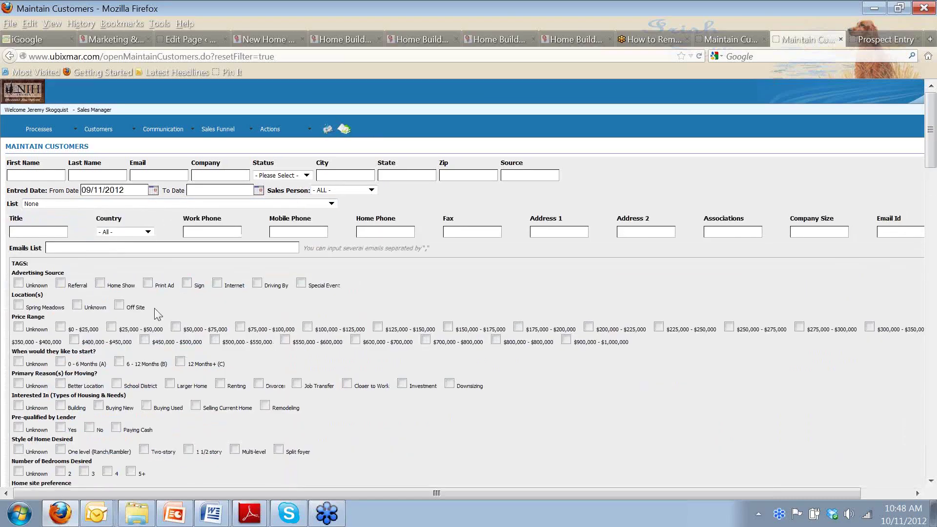
# Step: Examine the customer search filters, from the contact fields through the tag groups to the stages and types
pyautogui.scroll(-4, 58, 170)
pyautogui.scroll(1, 44, 412)
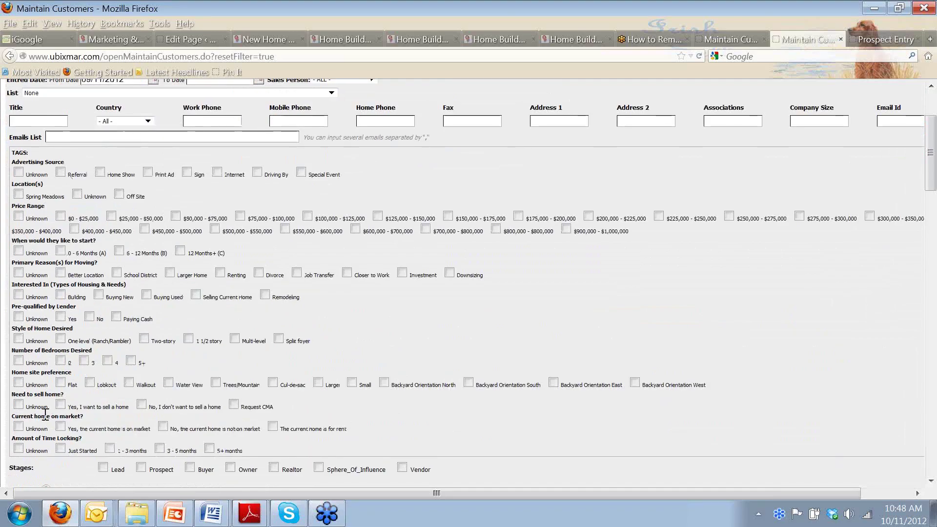
pyautogui.scroll(3, 44, 412)
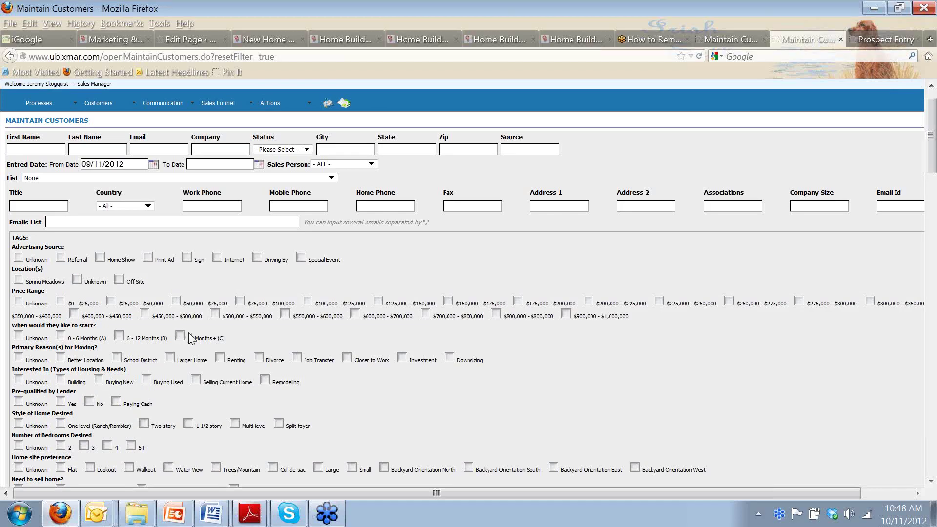
pyautogui.scroll(-6, 190, 338)
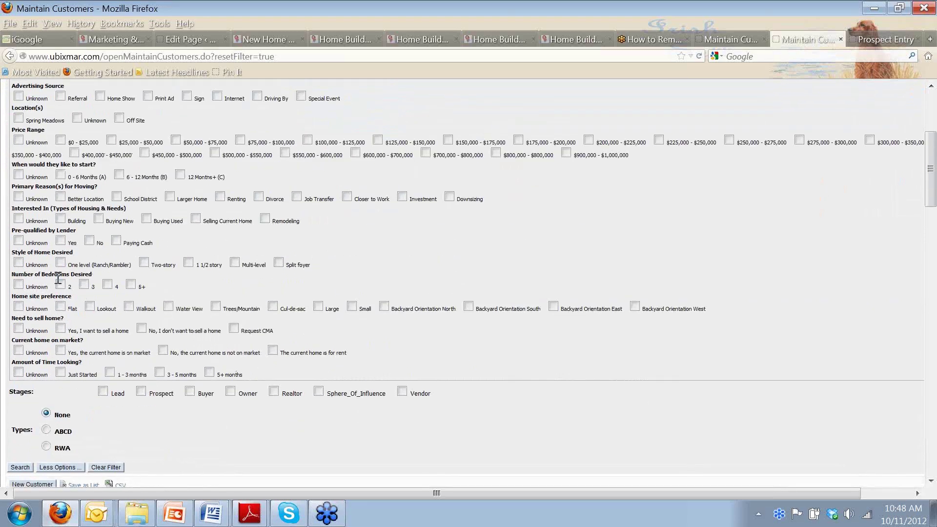
pyautogui.scroll(-1, 81, 290)
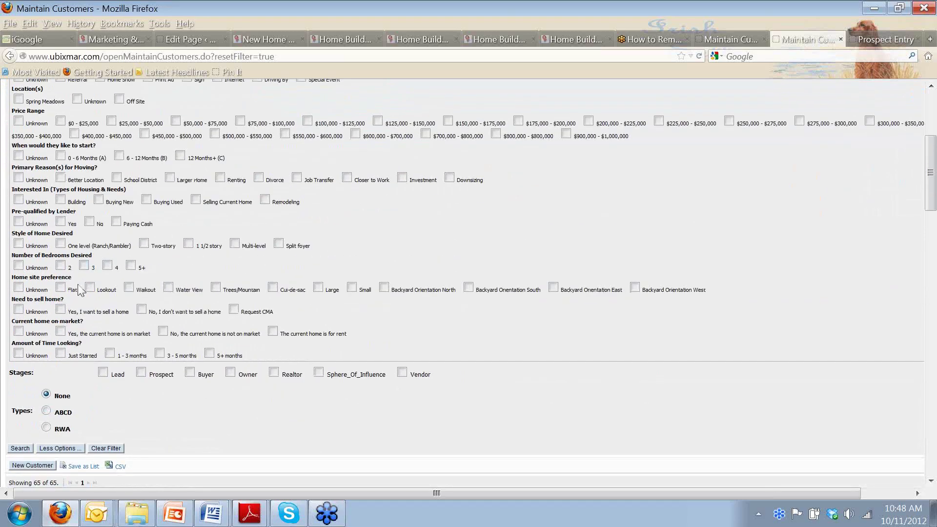
pyautogui.scroll(1, 62, 276)
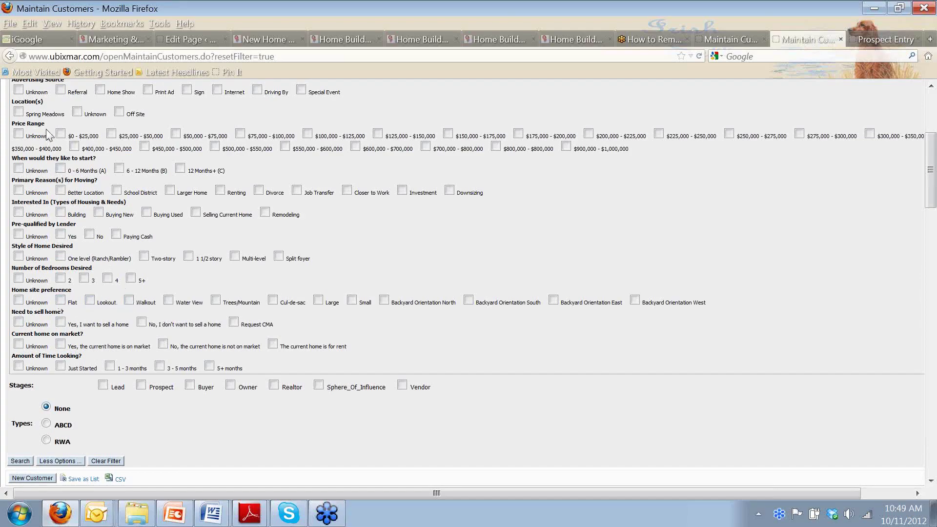
pyautogui.scroll(1, 48, 135)
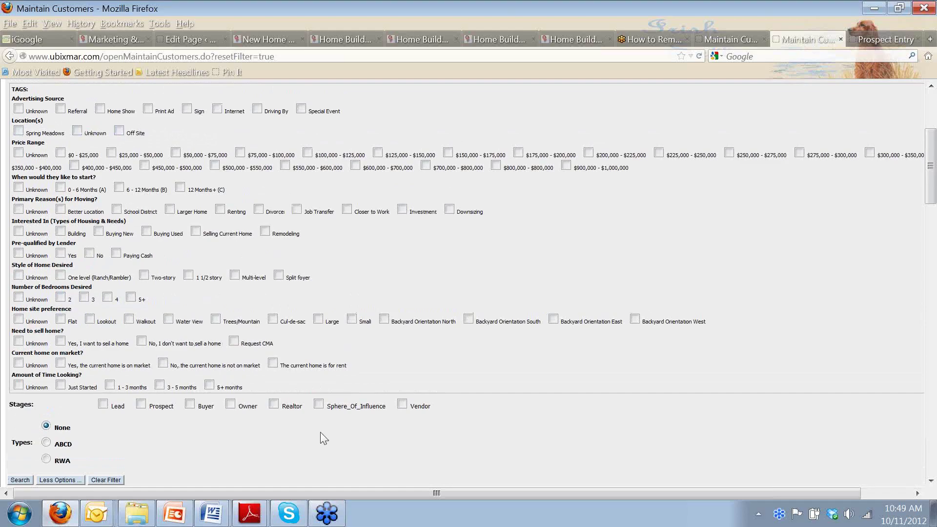
pyautogui.scroll(5, 320, 432)
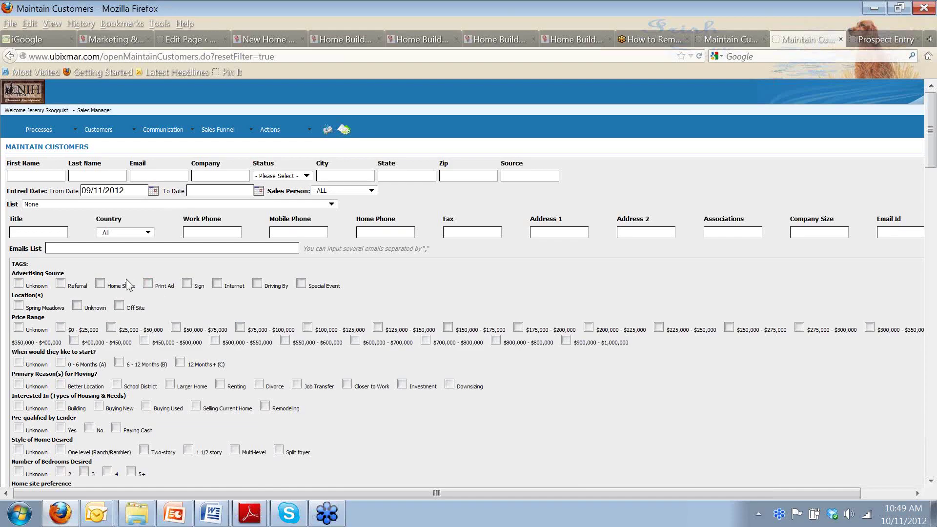
pyautogui.scroll(-5, 130, 285)
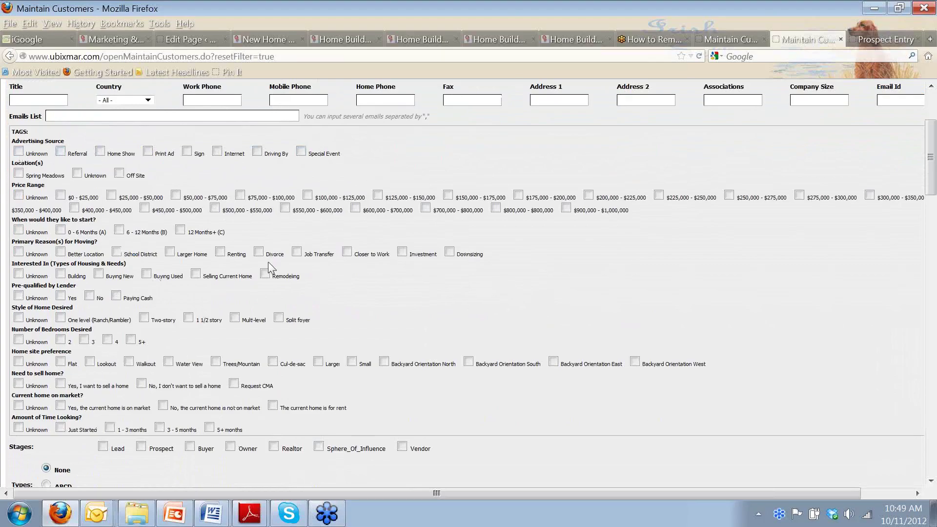
pyautogui.scroll(1, 268, 268)
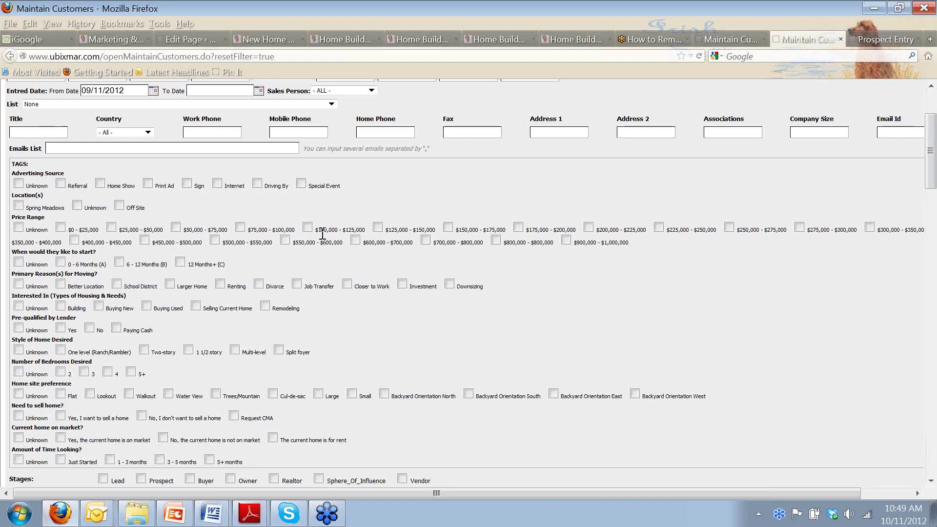
pyautogui.scroll(2, 488, 301)
pyautogui.scroll(-2, 488, 301)
pyautogui.scroll(1, 488, 300)
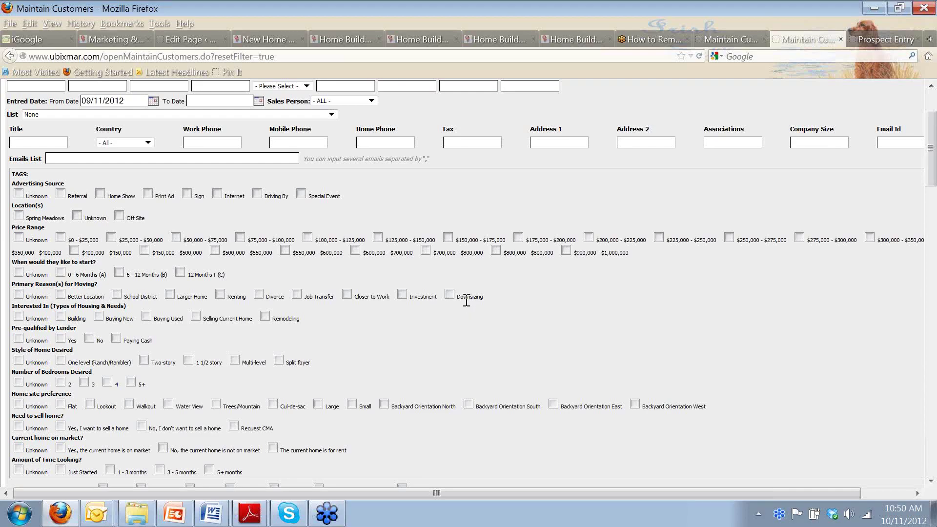
pyautogui.scroll(3, 464, 300)
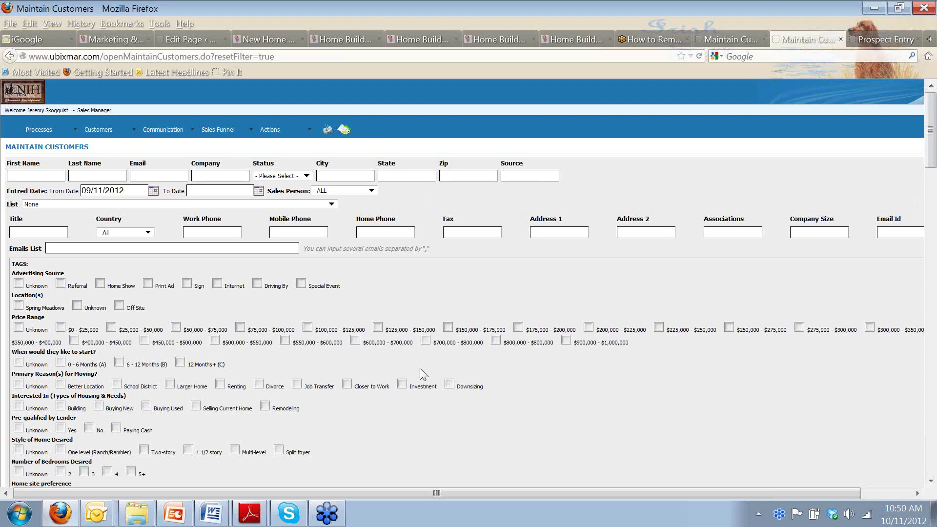
pyautogui.scroll(-2, 420, 369)
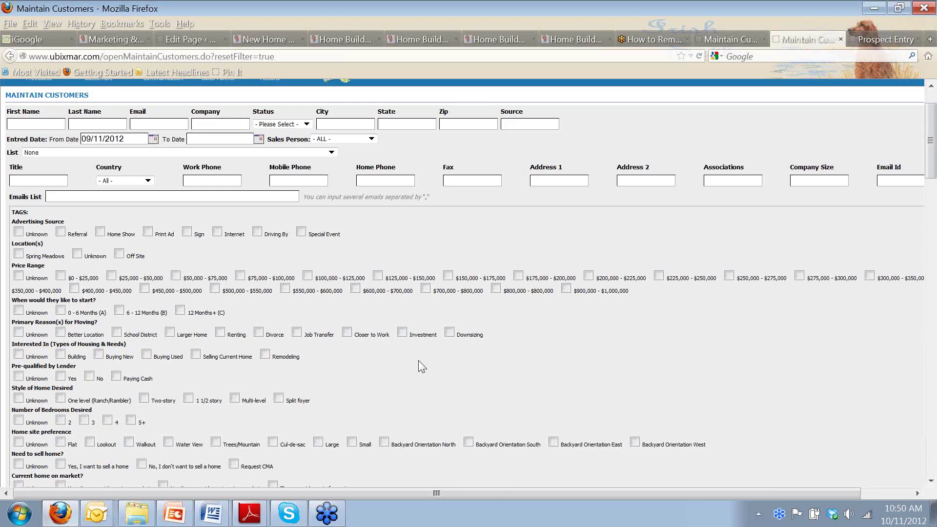
pyautogui.scroll(-1, 418, 362)
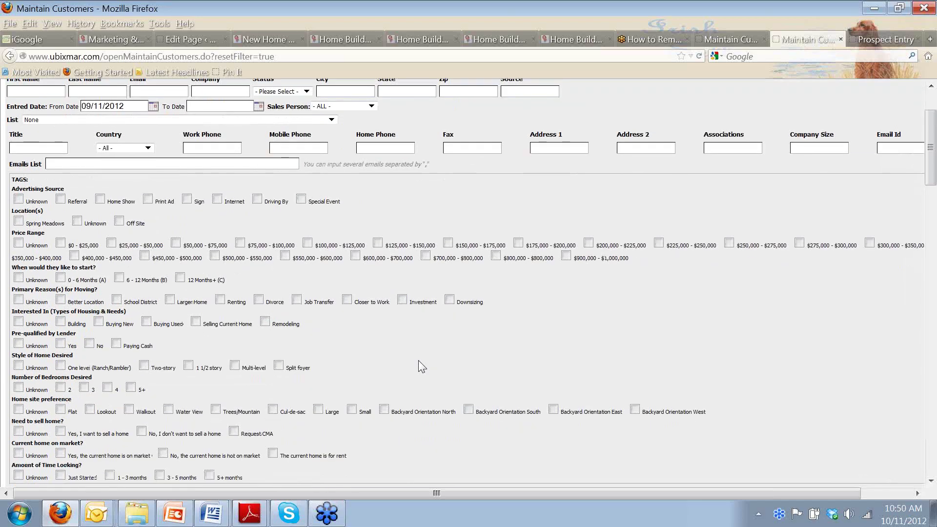
pyautogui.scroll(-1, 419, 361)
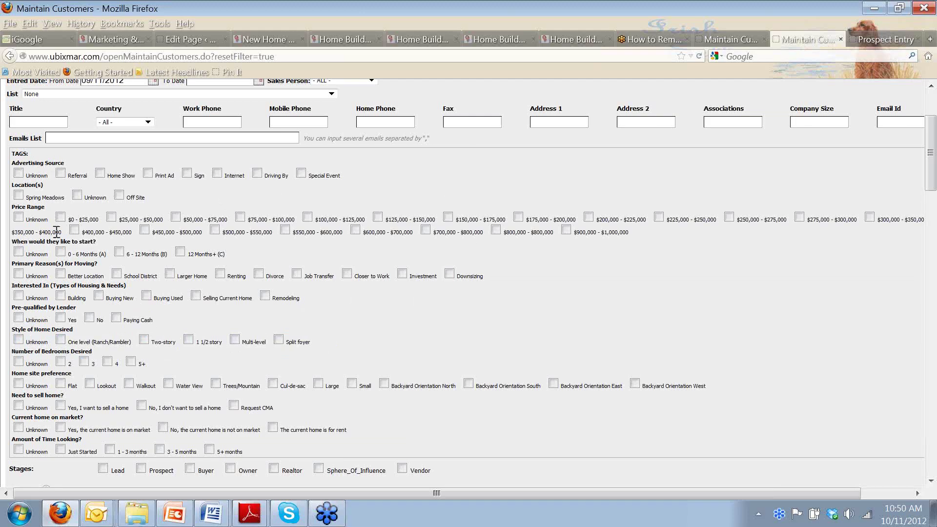
# Step: Switch to Adobe Reader and review the New Home Phone Lead Tracking sheet's questions from Location to Research
pyautogui.click(249, 514)
pyautogui.click(215, 468)
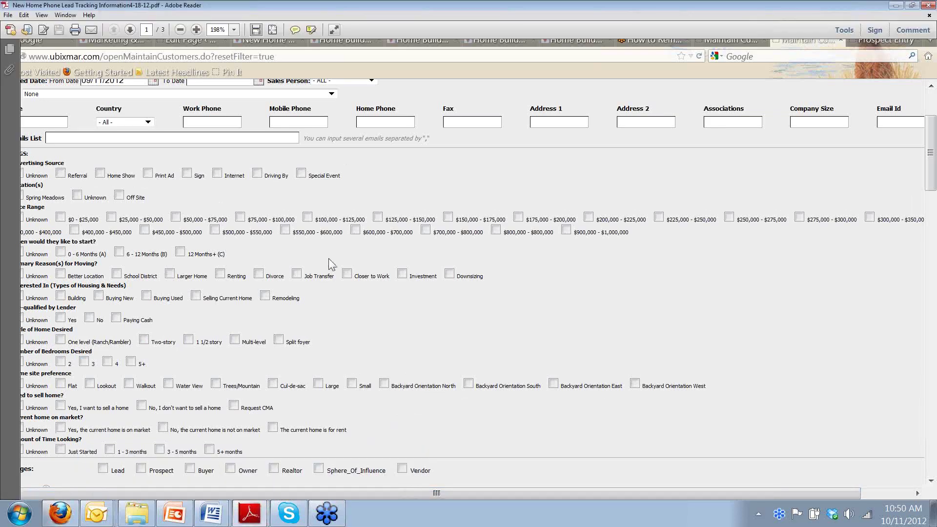
pyautogui.scroll(10, 335, 319)
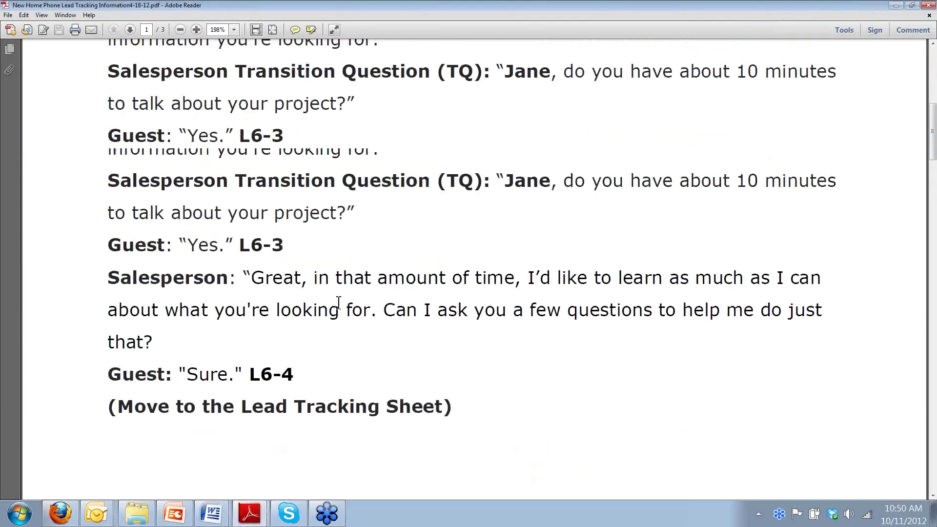
pyautogui.scroll(-5, 339, 319)
pyautogui.scroll(-15, 339, 318)
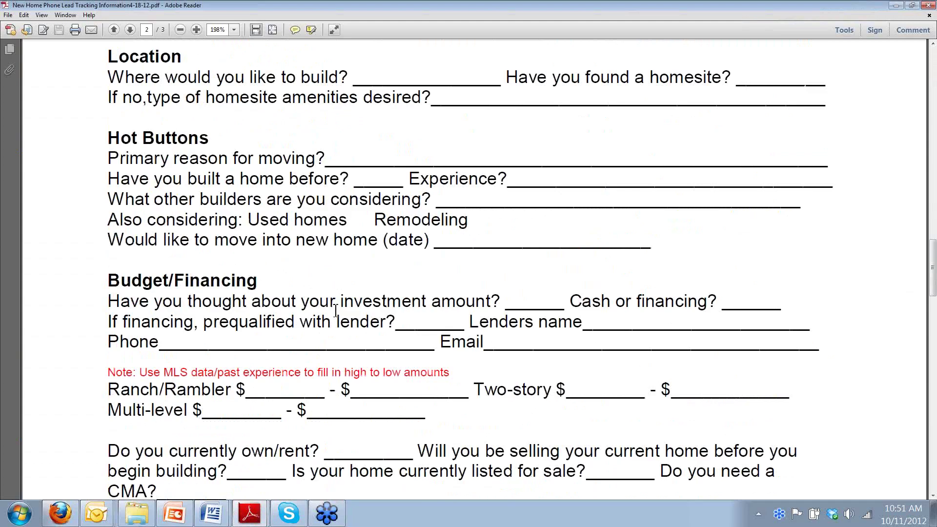
pyautogui.scroll(-1, 336, 311)
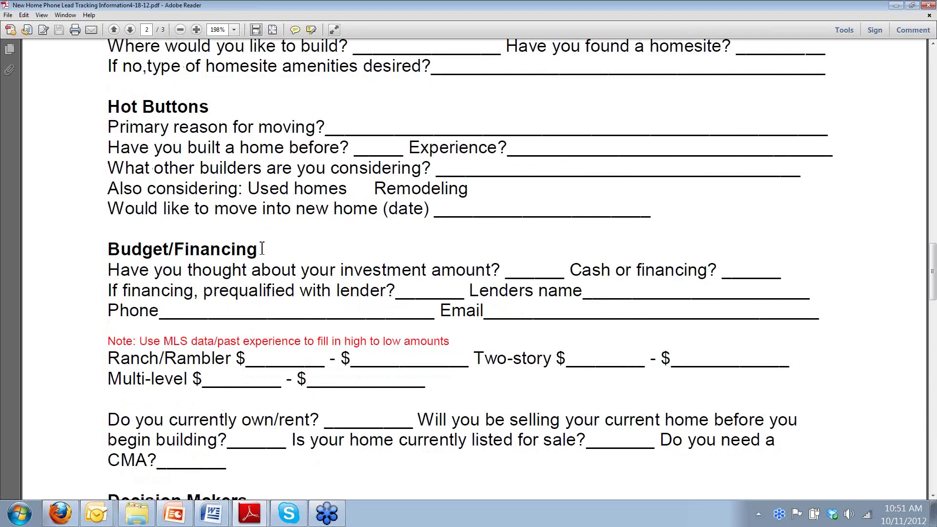
pyautogui.scroll(-8, 293, 387)
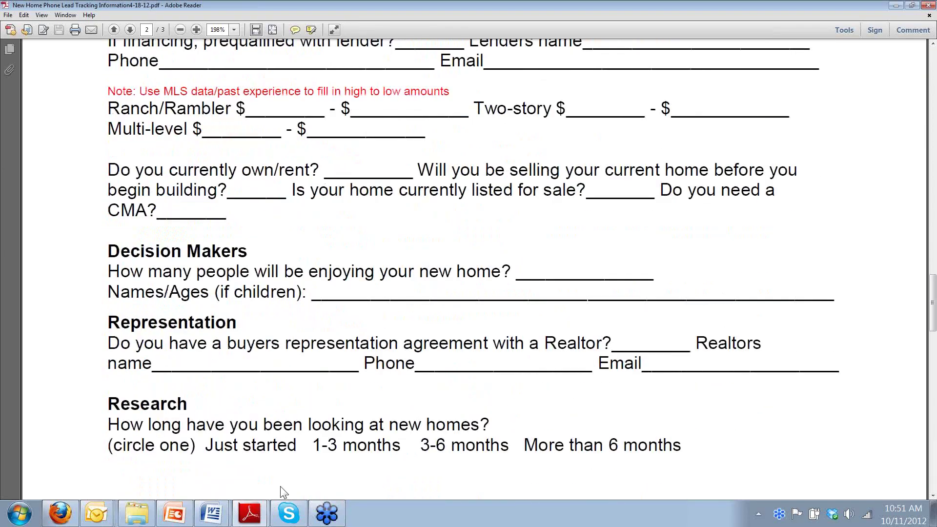
pyautogui.click(253, 520)
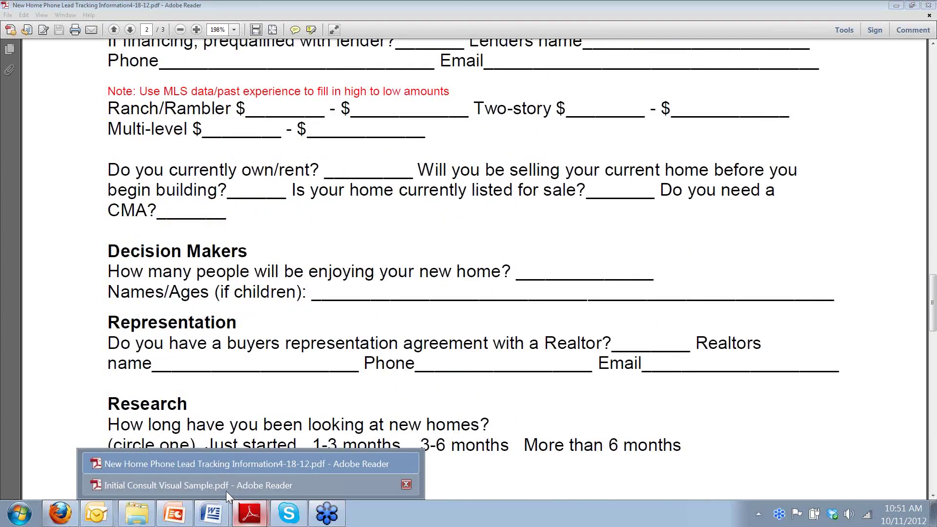
# Step: Switch back to Firefox and open the first customer in the filtered "adriana" list for editing at full size
pyautogui.click(72, 519)
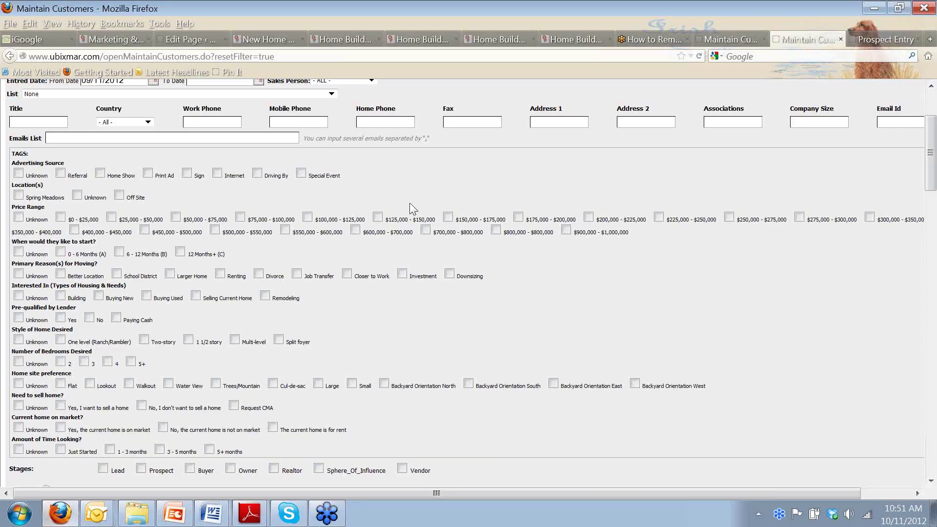
pyautogui.scroll(2, 454, 170)
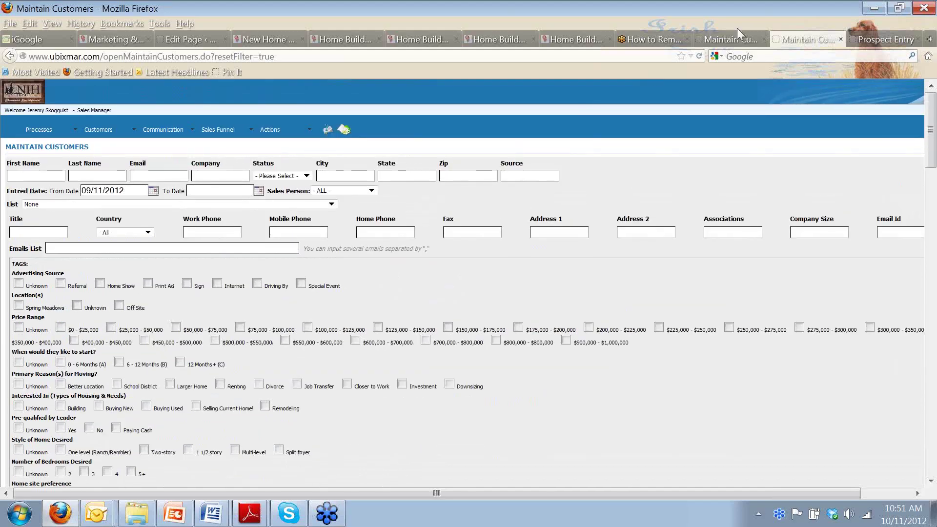
pyautogui.click(730, 41)
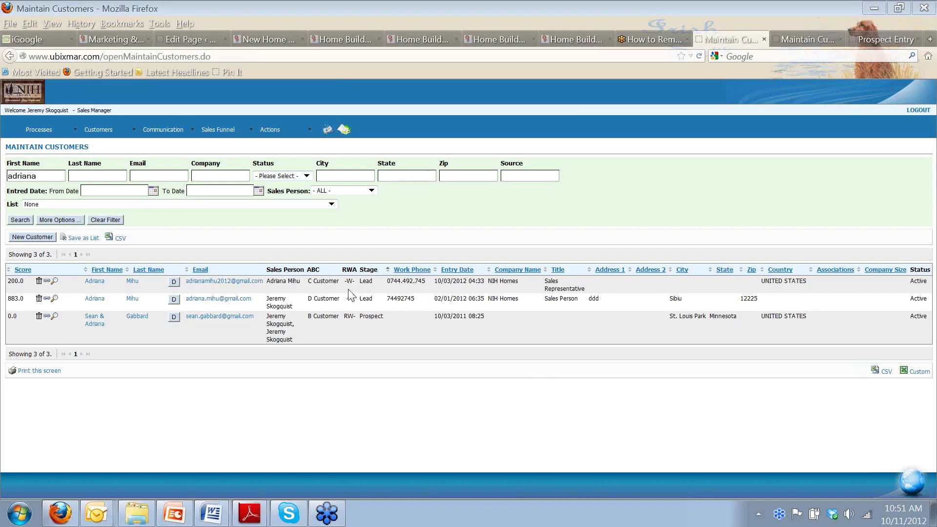
pyautogui.click(93, 283)
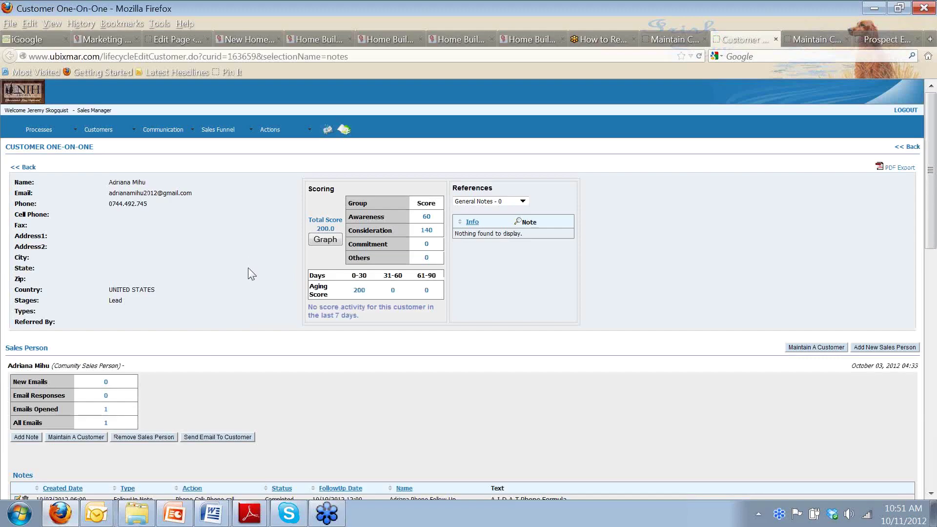
pyautogui.click(71, 438)
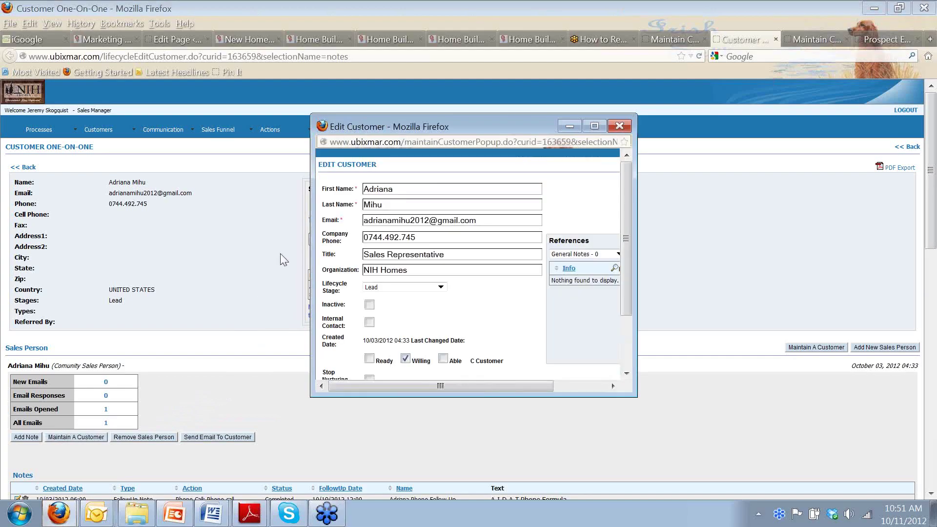
pyautogui.click(594, 126)
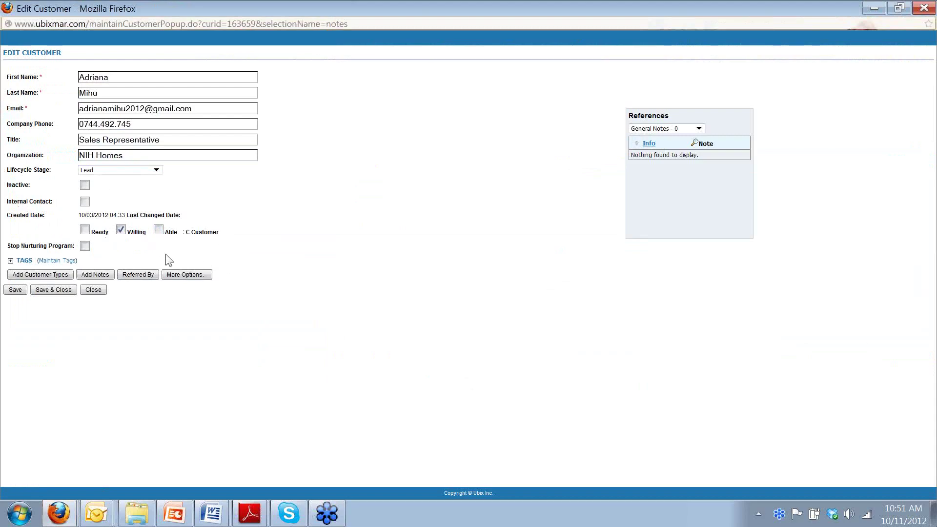
# Step: Mark the customer as Ready, try to save the record, and review the tags required for the Prospect stage
pyautogui.click(85, 230)
pyautogui.click(15, 290)
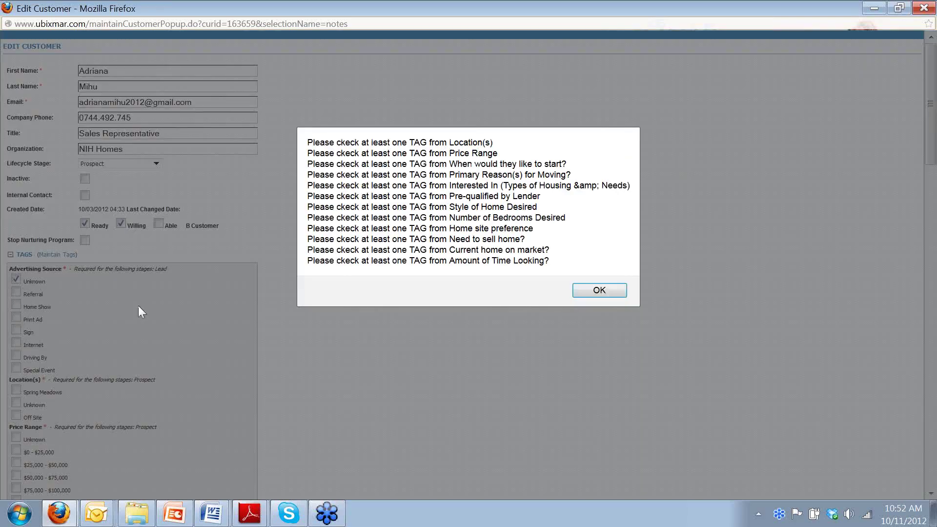
pyautogui.moveTo(311, 146); pyautogui.dragTo(553, 263)
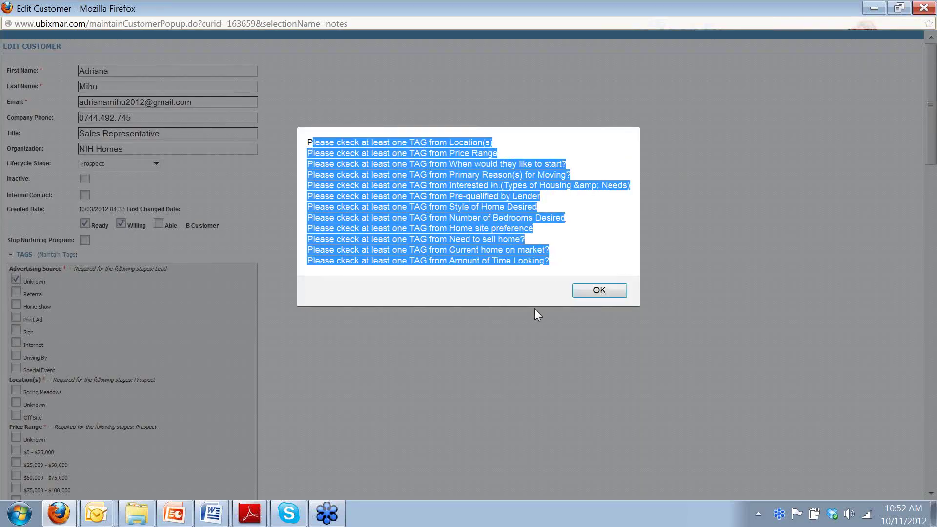
pyautogui.click(371, 259)
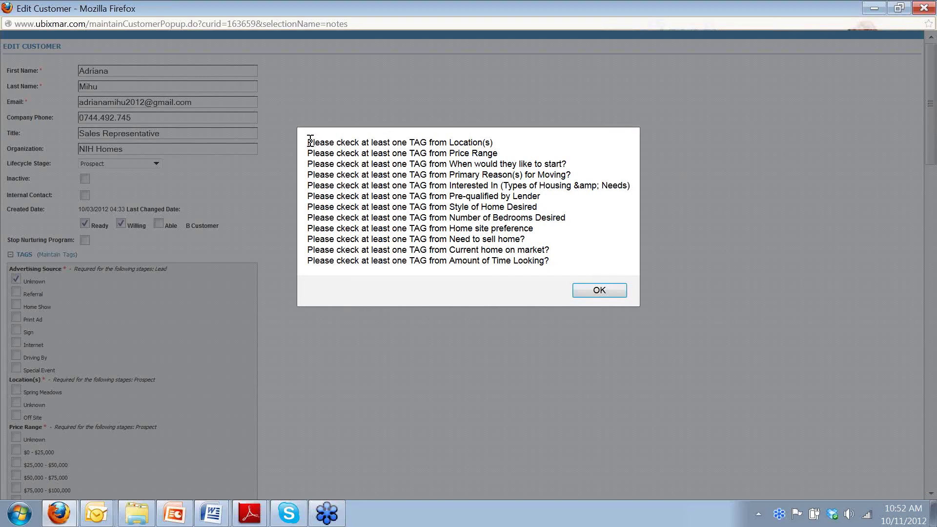
pyautogui.click(599, 290)
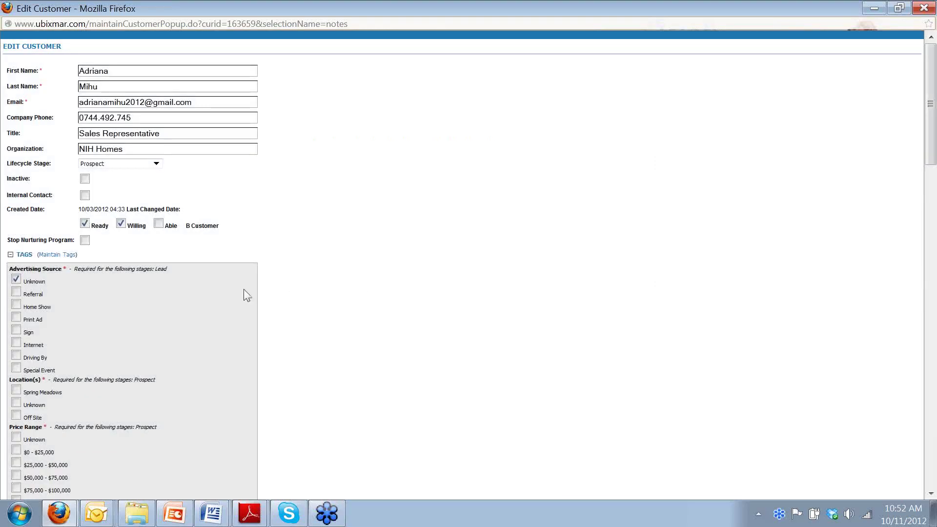
pyautogui.scroll(-3, 105, 286)
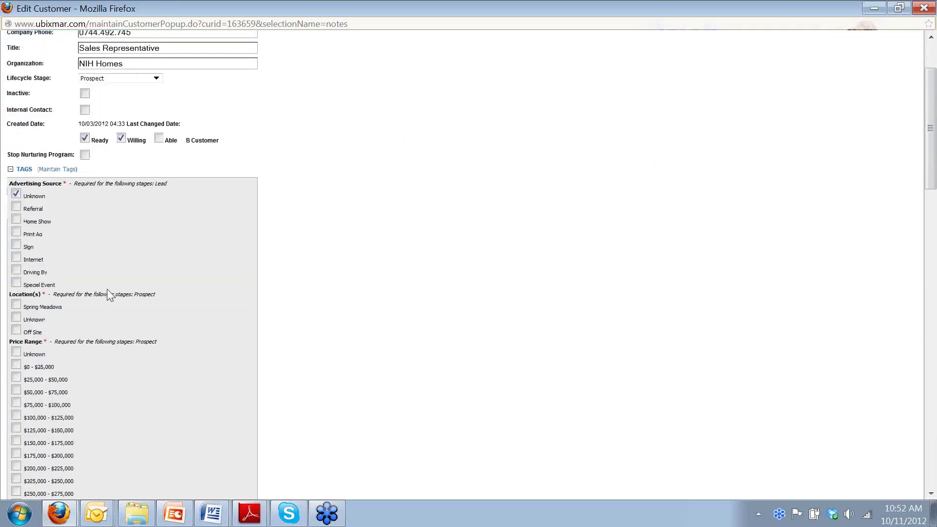
# Step: Try out the Unknown option under the Location(s) tags, clear it again, and review the Advertising Source tags
pyautogui.click(16, 312)
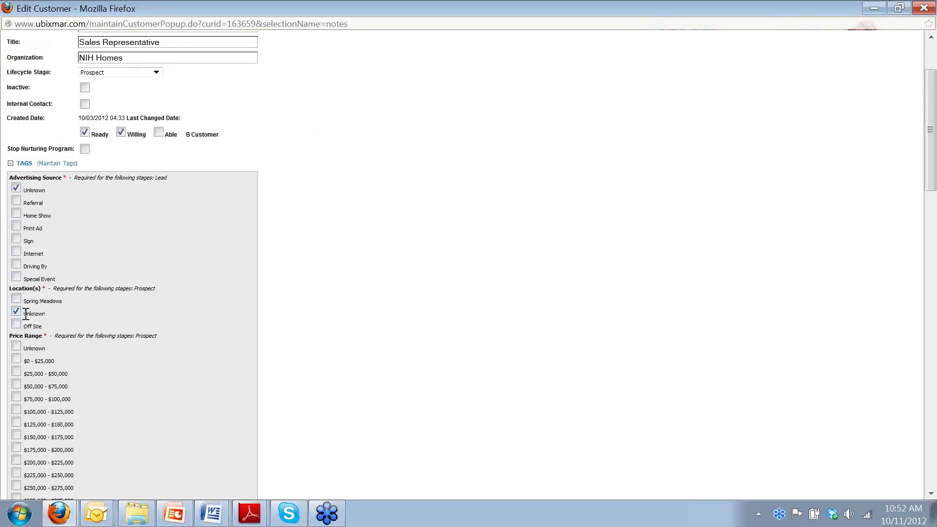
pyautogui.click(16, 312)
pyautogui.scroll(3, 234, 153)
pyautogui.scroll(-4, 303, 234)
pyautogui.scroll(4, 80, 445)
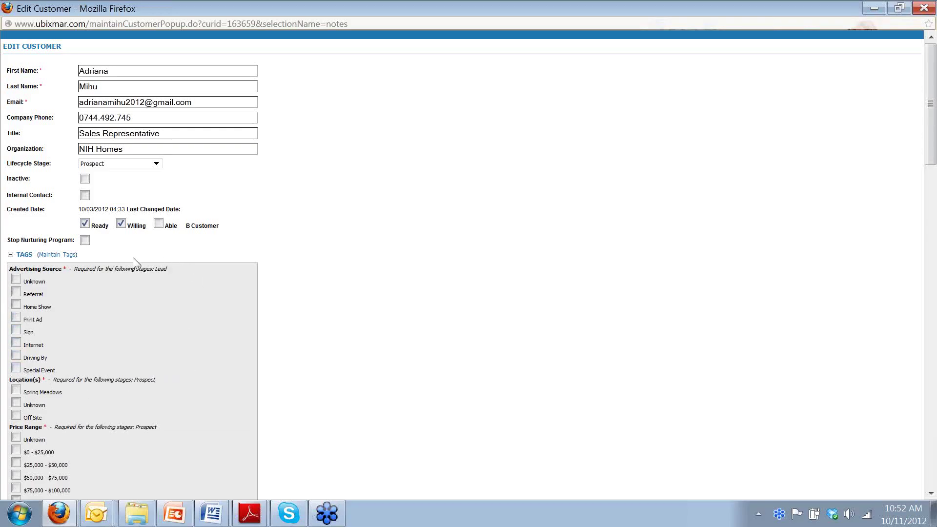
# Step: Try out the Print Ad, Sign and Home Show advertising source tags, clearing each one again
pyautogui.click(15, 318)
pyautogui.click(16, 318)
pyautogui.click(16, 331)
pyautogui.click(16, 330)
pyautogui.click(16, 305)
pyautogui.click(15, 306)
# Step: Try to save the customer without the required Prospect tags, then dismiss the list of missing tag groups
pyautogui.scroll(-1, 303, 331)
pyautogui.scroll(-20, 303, 337)
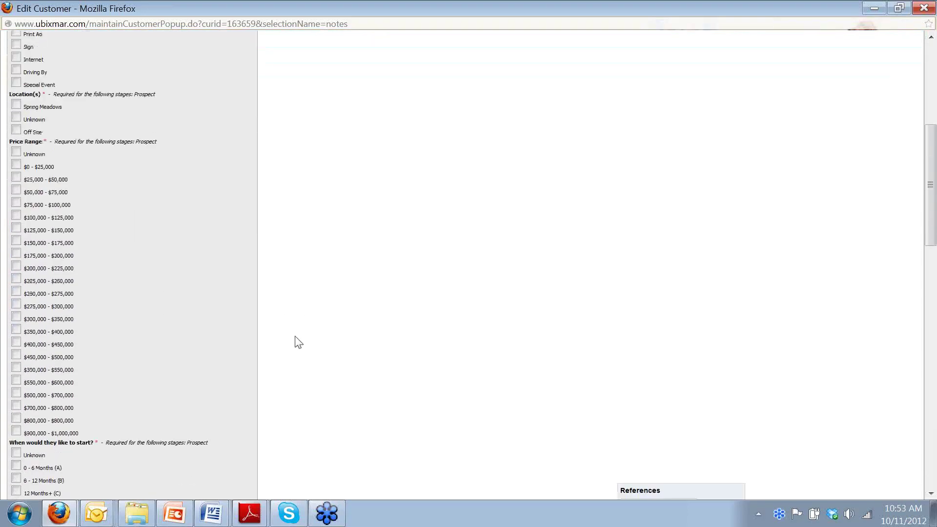
pyautogui.scroll(-10, 75, 456)
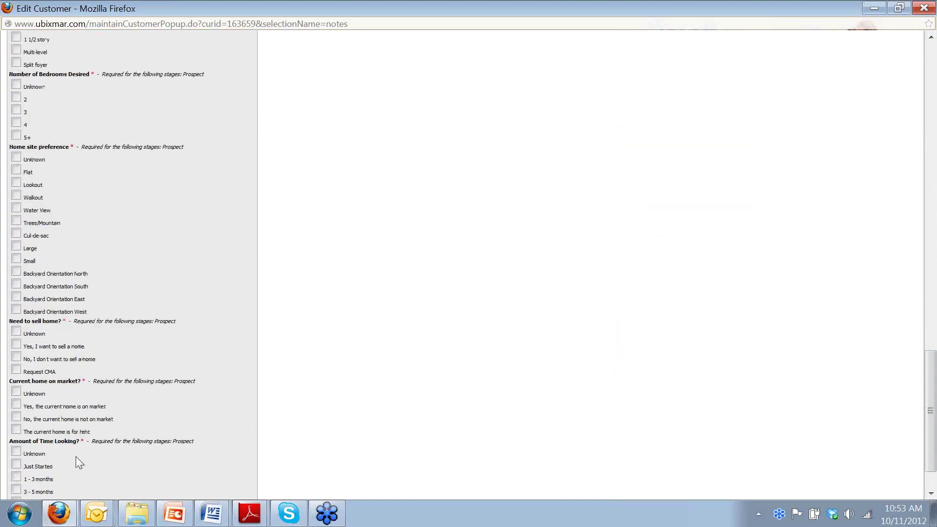
pyautogui.click(13, 485)
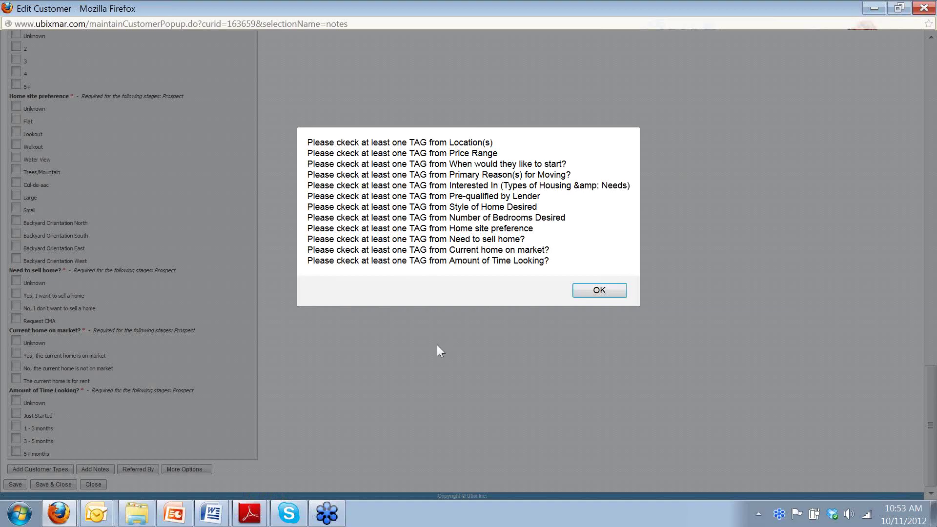
pyautogui.click(599, 291)
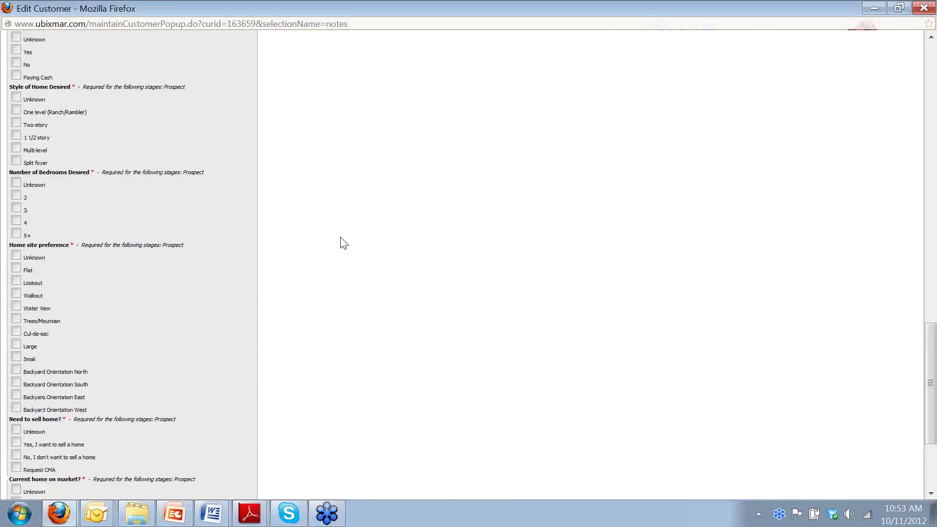
# Step: Close the customer editing window without saving and open the Traffic Entry page
pyautogui.scroll(15, 344, 243)
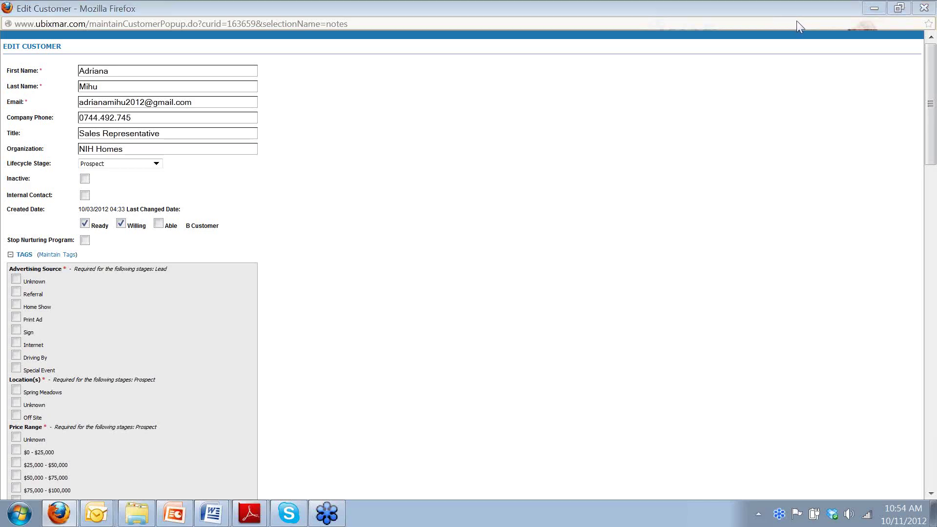
pyautogui.click(924, 7)
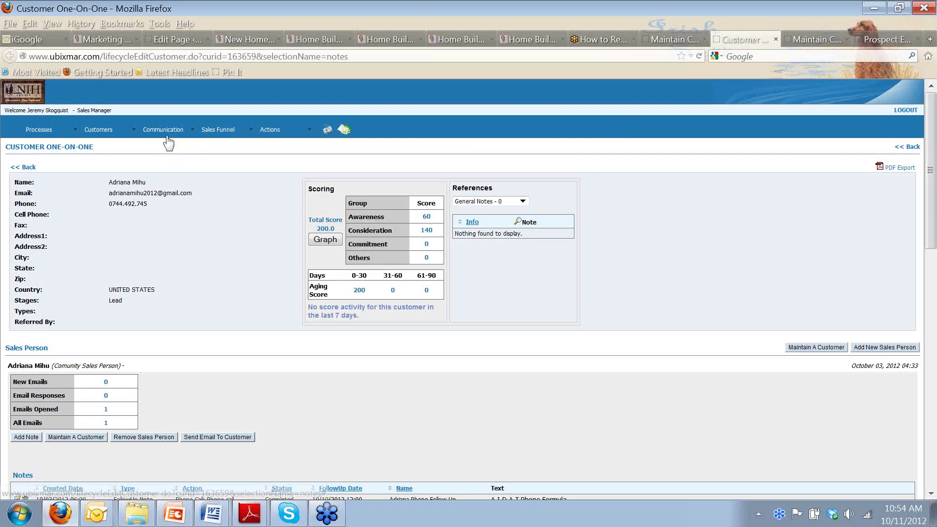
pyautogui.moveTo(45, 132)
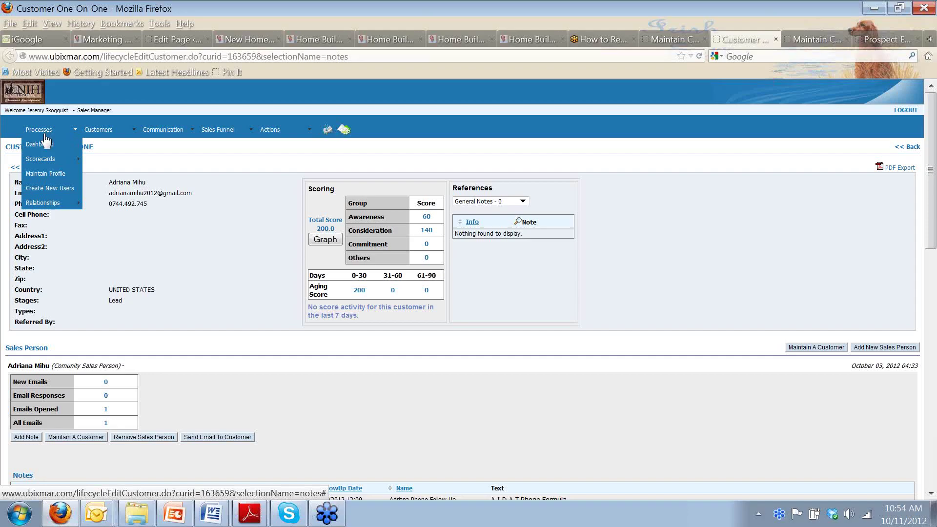
pyautogui.moveTo(95, 130)
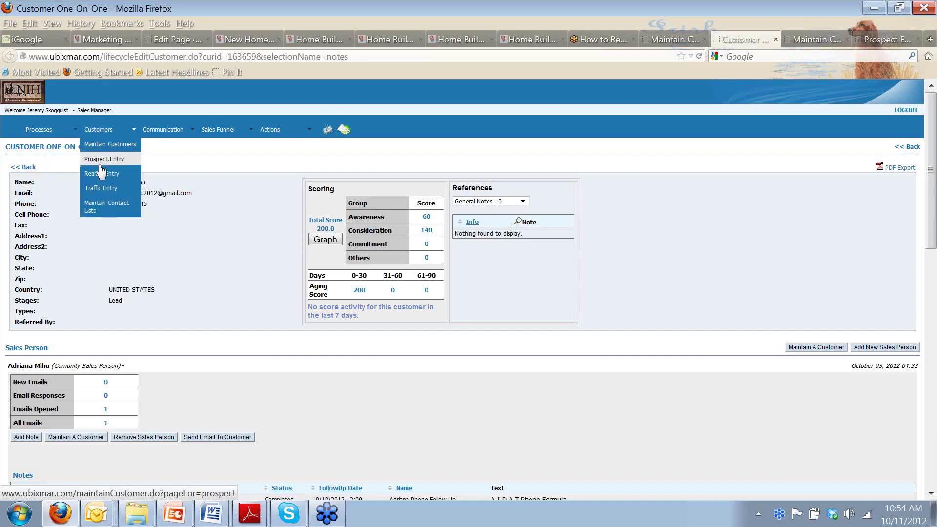
pyautogui.click(104, 191)
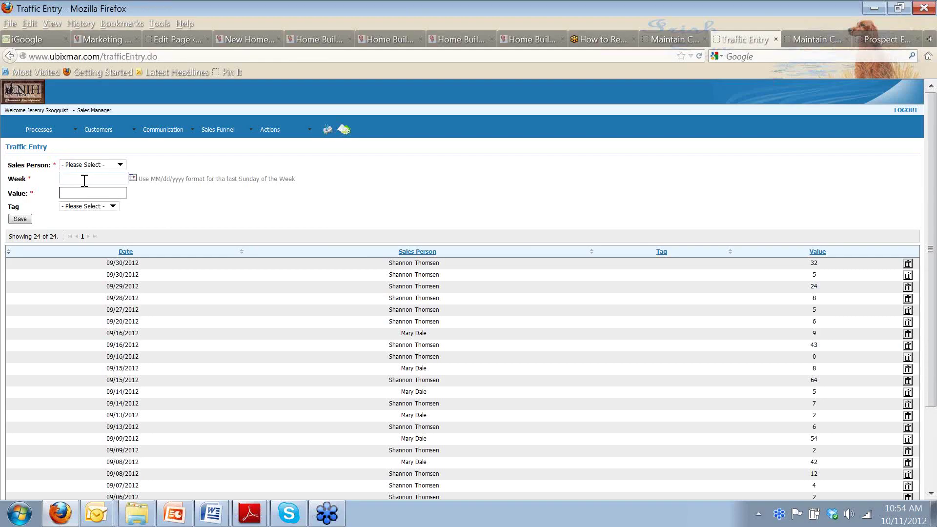
# Step: Fill in the traffic entry with the first listed sales person, the week 10/14/2012 and a value of 3
pyautogui.click(119, 164)
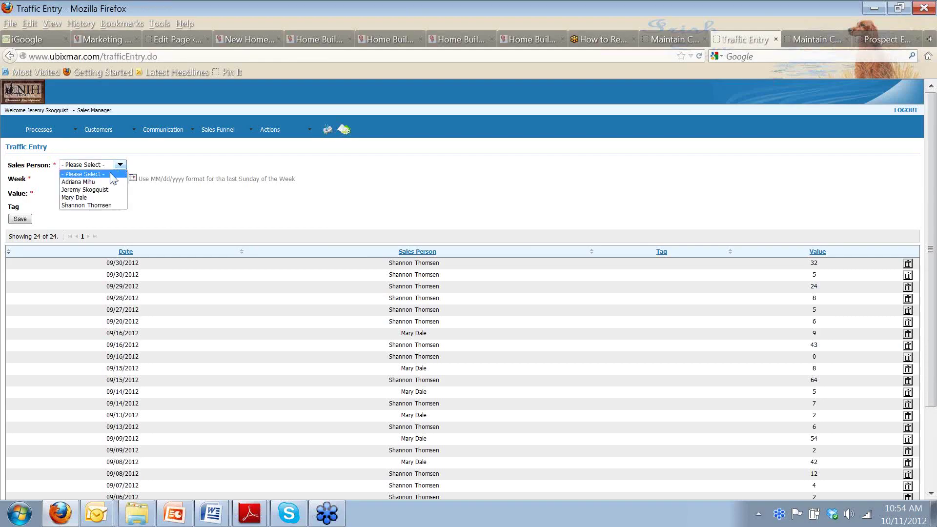
pyautogui.click(104, 182)
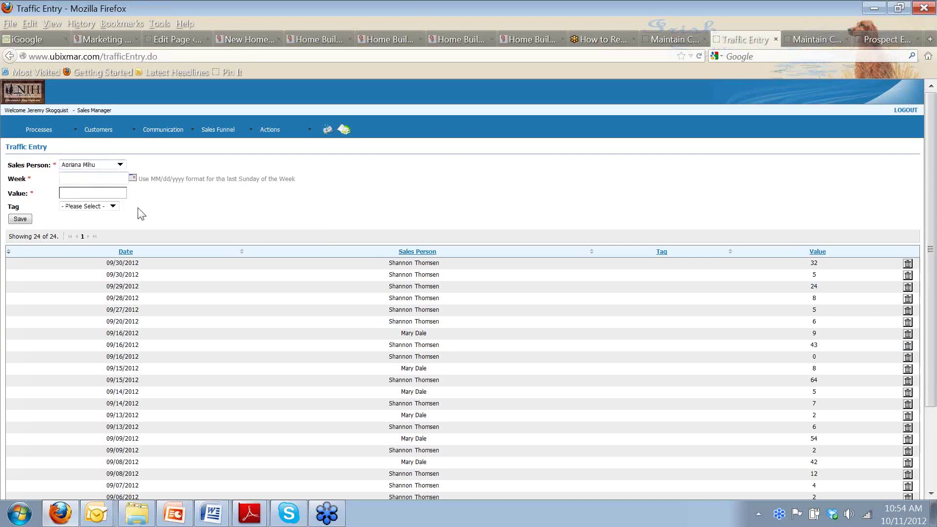
pyautogui.click(100, 179)
pyautogui.click(132, 177)
pyautogui.click(133, 236)
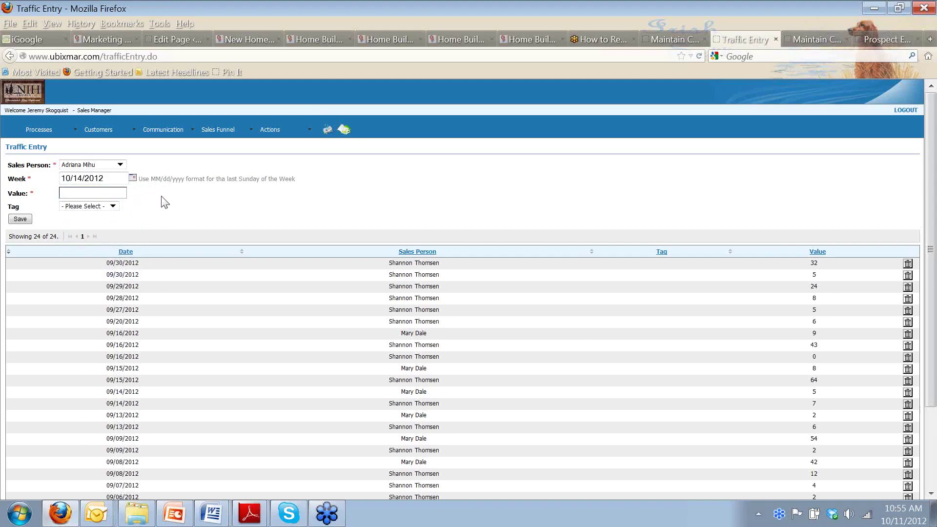
pyautogui.write('3')
# Step: Examine the traffic entry's Tag options from Unknown to Special Event, leaving the tag unselected
pyautogui.click(113, 207)
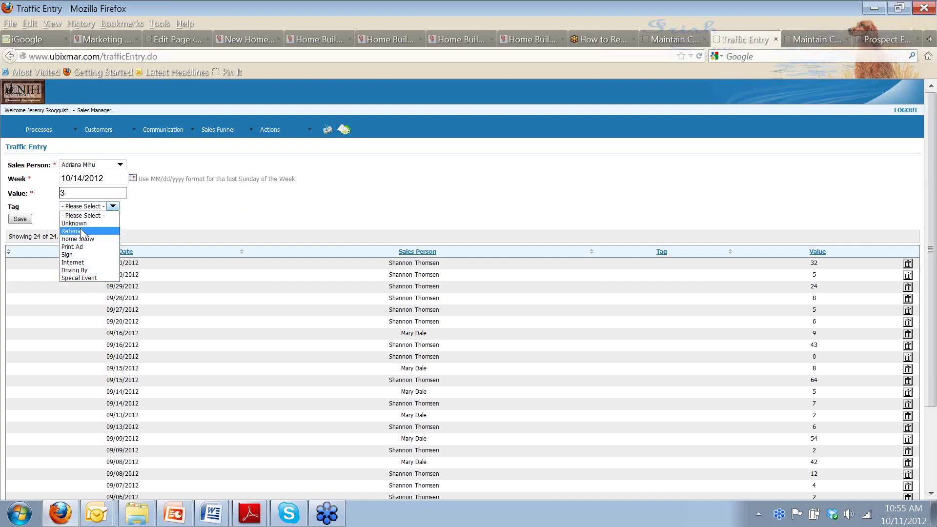
pyautogui.click(141, 219)
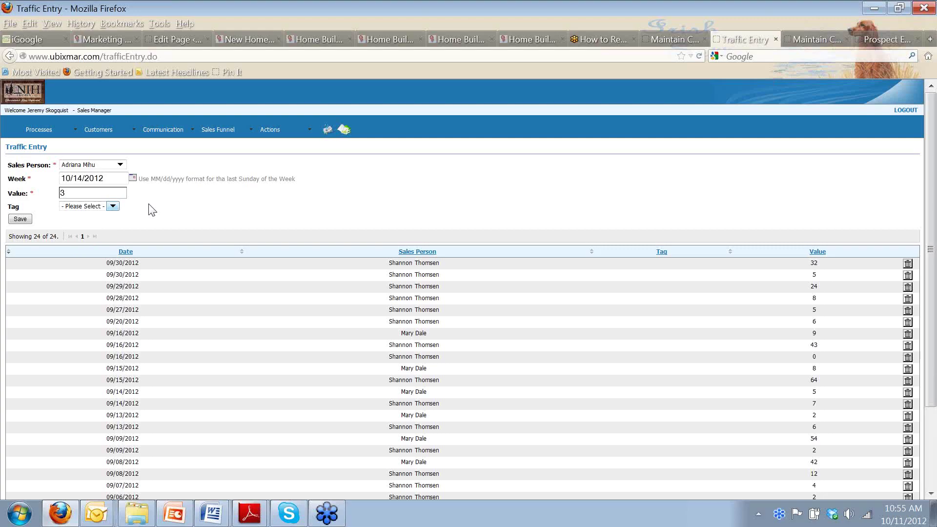
pyautogui.click(112, 206)
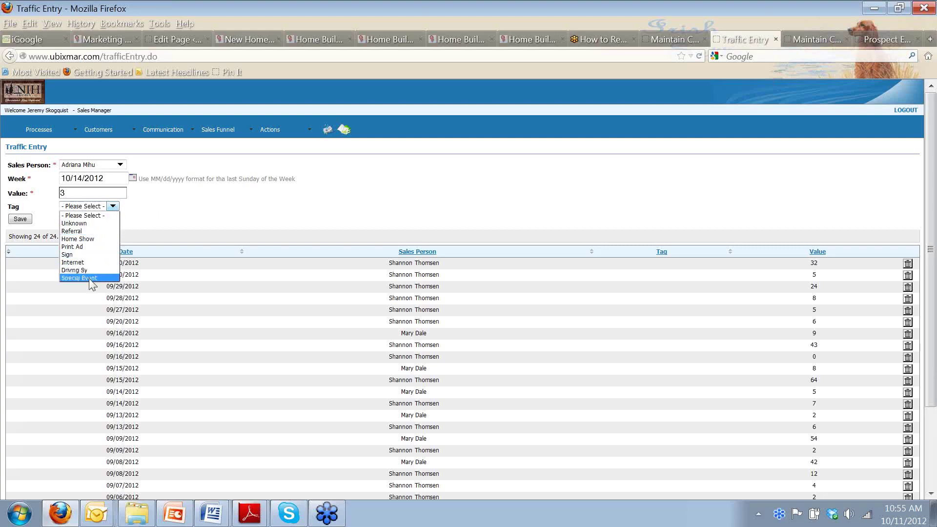
pyautogui.click(161, 211)
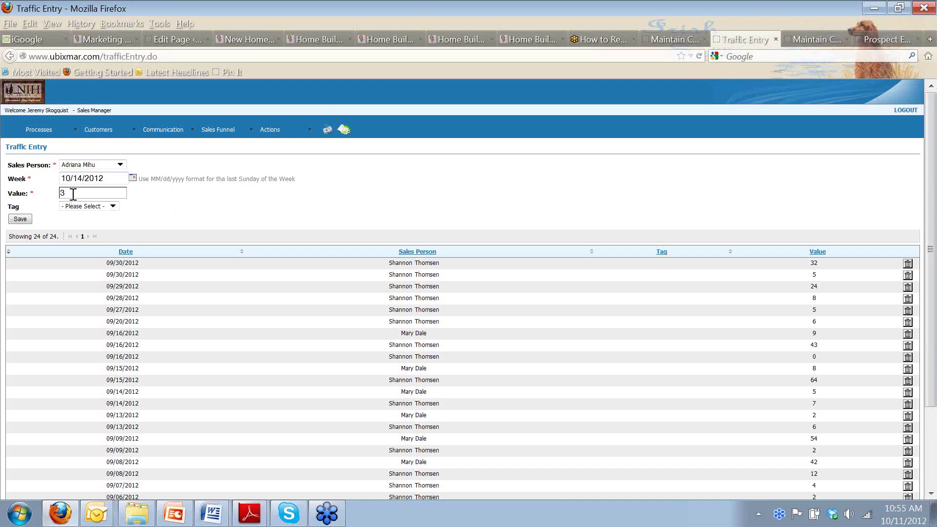
pyautogui.click(118, 206)
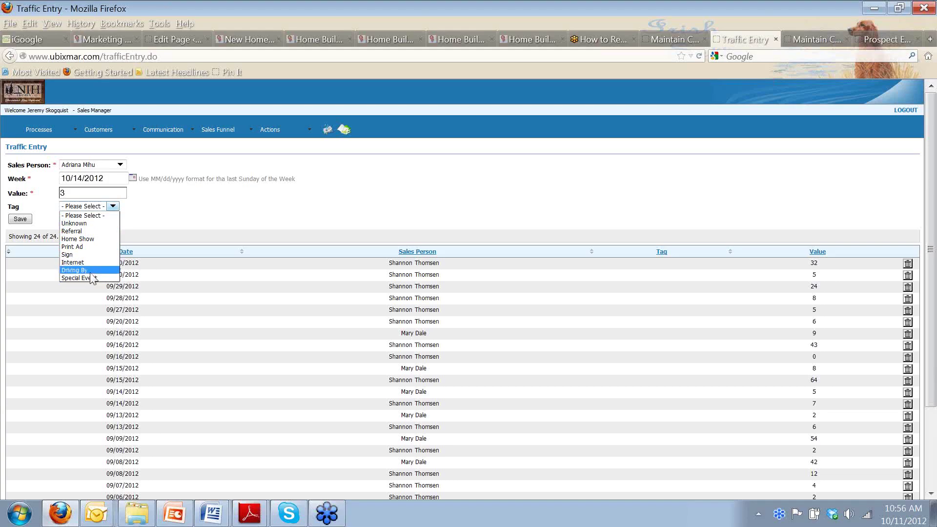
pyautogui.click(141, 209)
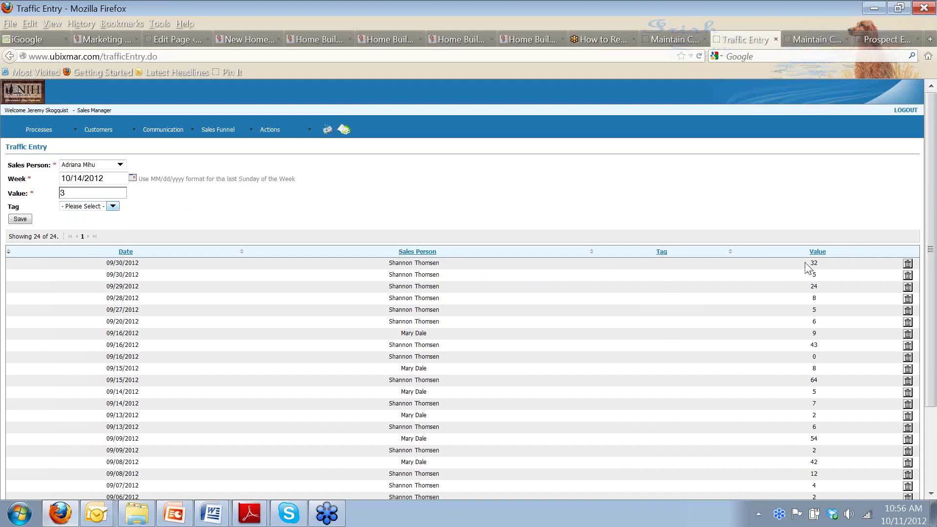
pyautogui.click(461, 193)
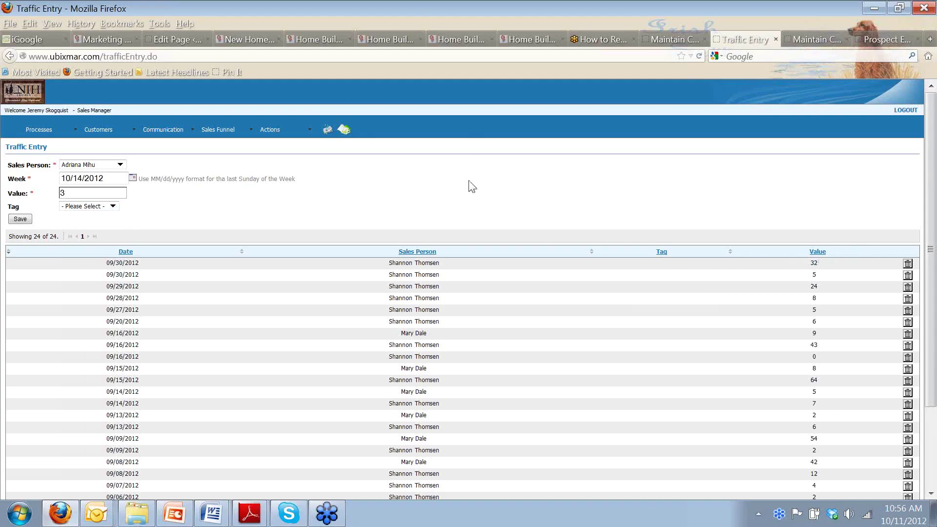
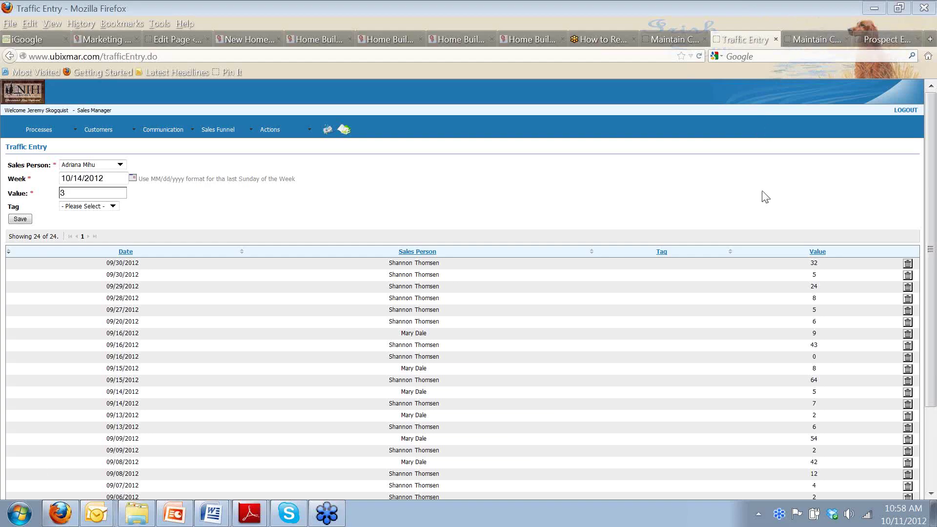
# Step: Switch to PowerPoint and show the Initial Consult slide of the Tags Training presentation
pyautogui.click(184, 510)
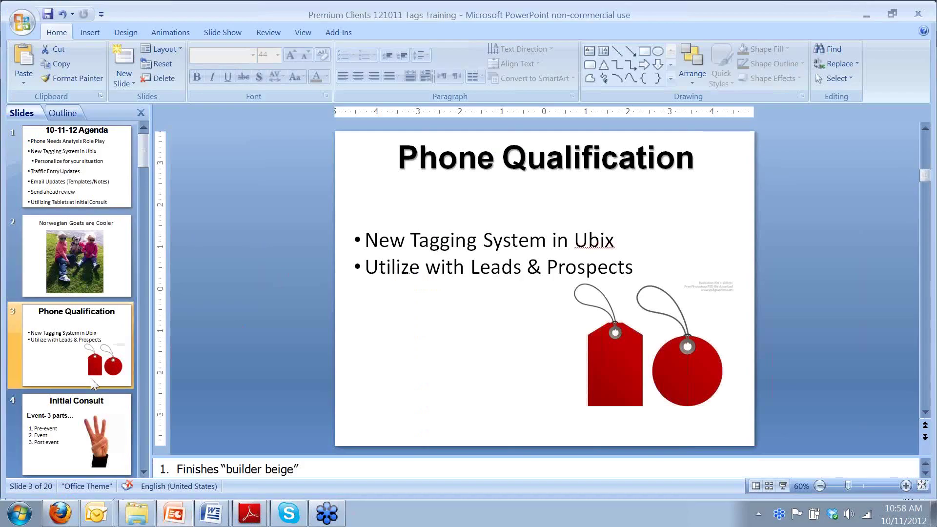
pyautogui.click(76, 426)
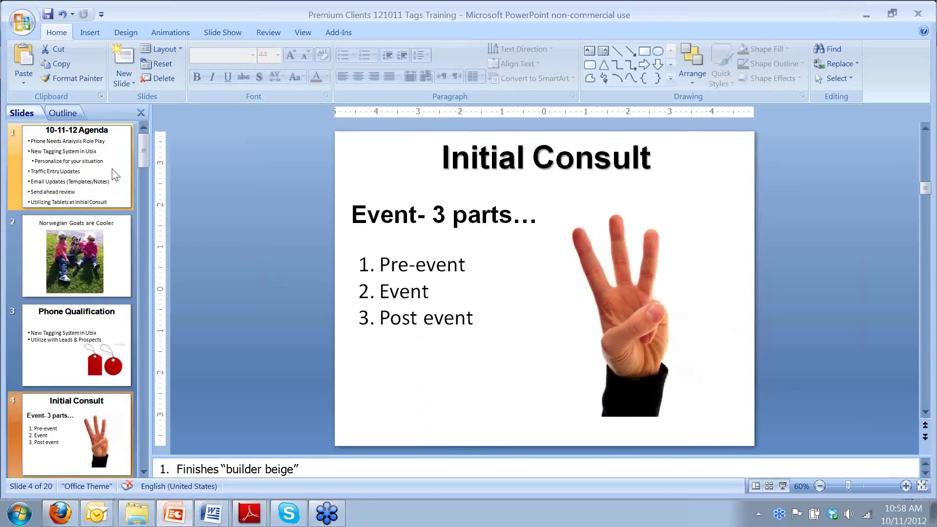